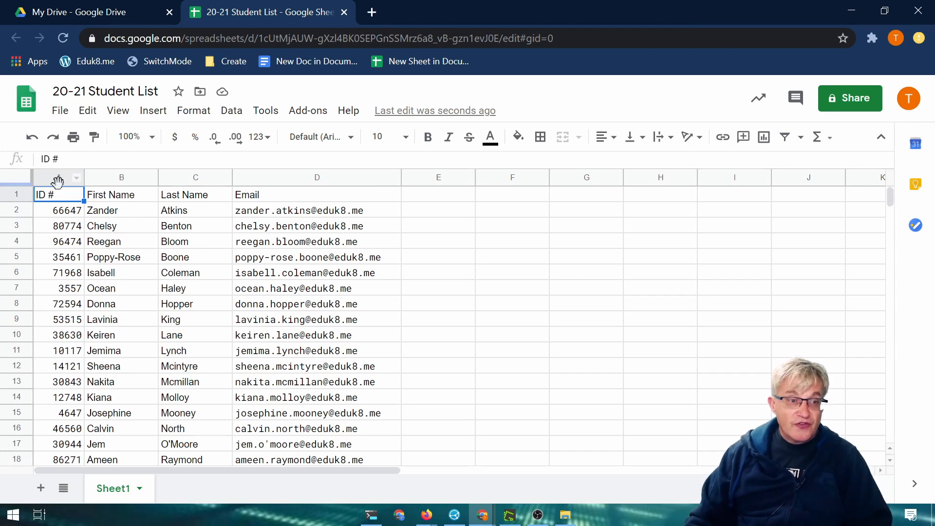
Step: Freeze the header row and scroll through the student list to check that the headers stay in place
left_click_drag(16, 181, 18, 197)
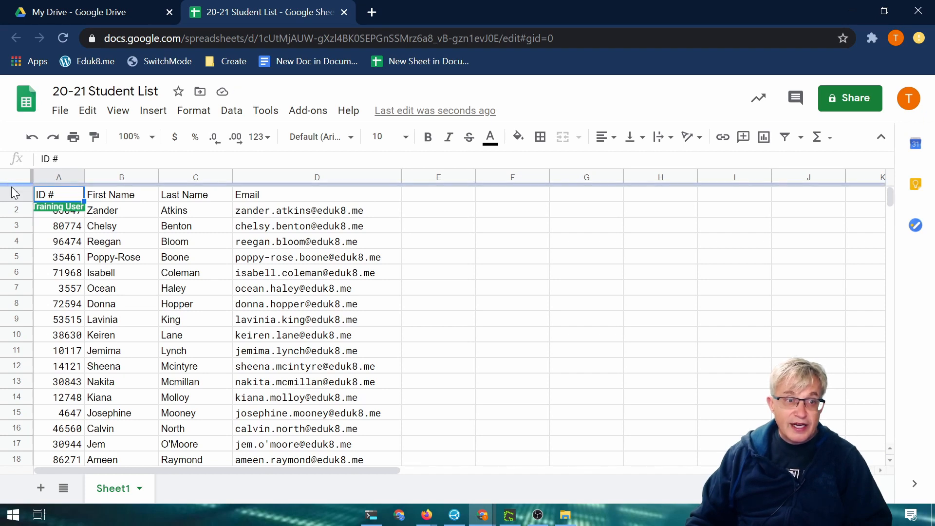
left_click_drag(10, 184, 13, 197)
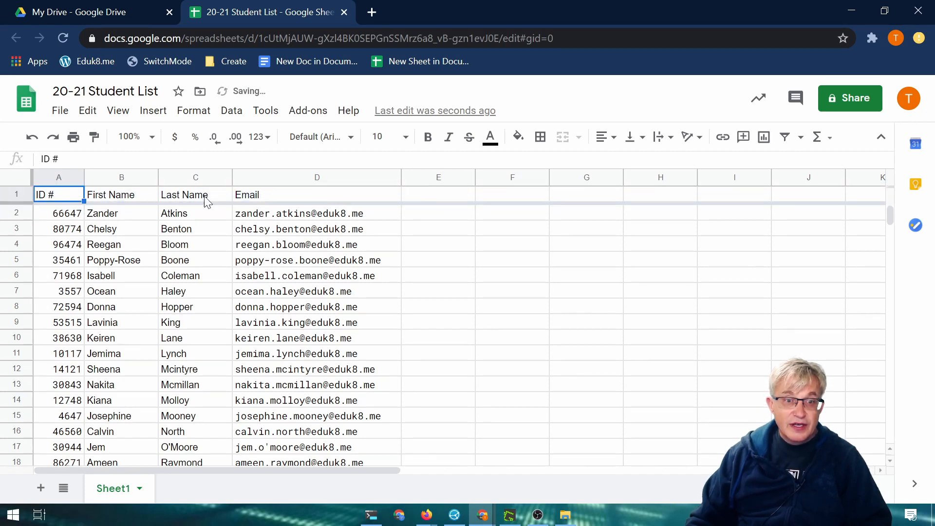
scroll(529, 324, "down", 7)
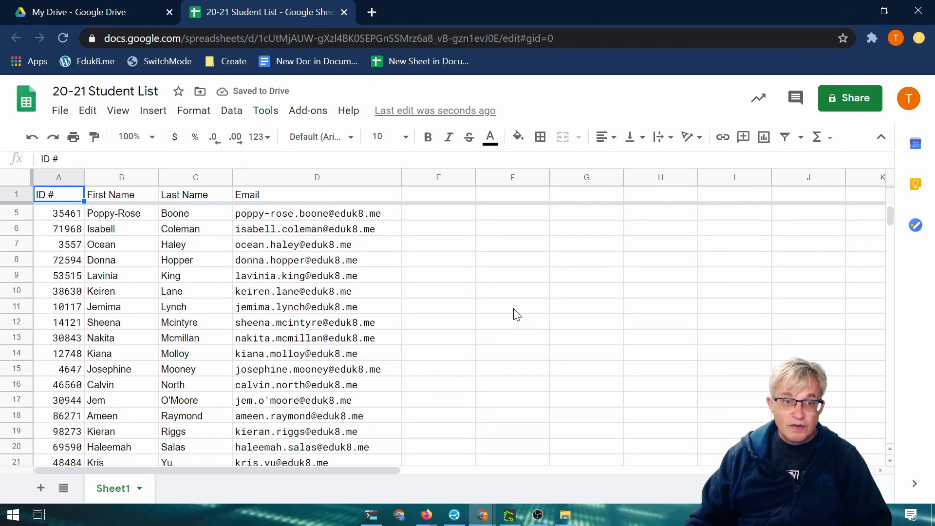
scroll(446, 288, "up", 4)
scroll(447, 286, "up", 3)
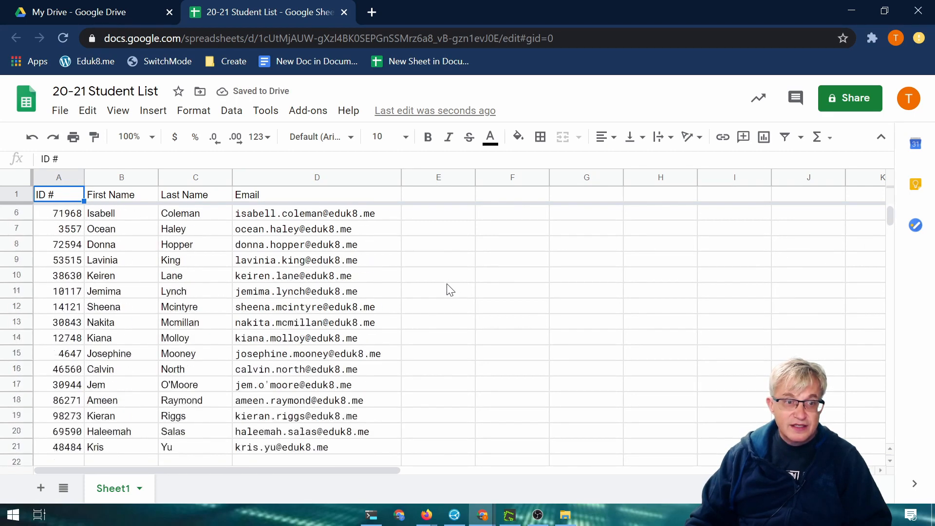
scroll(447, 286, "down", 8)
scroll(447, 285, "up", 9)
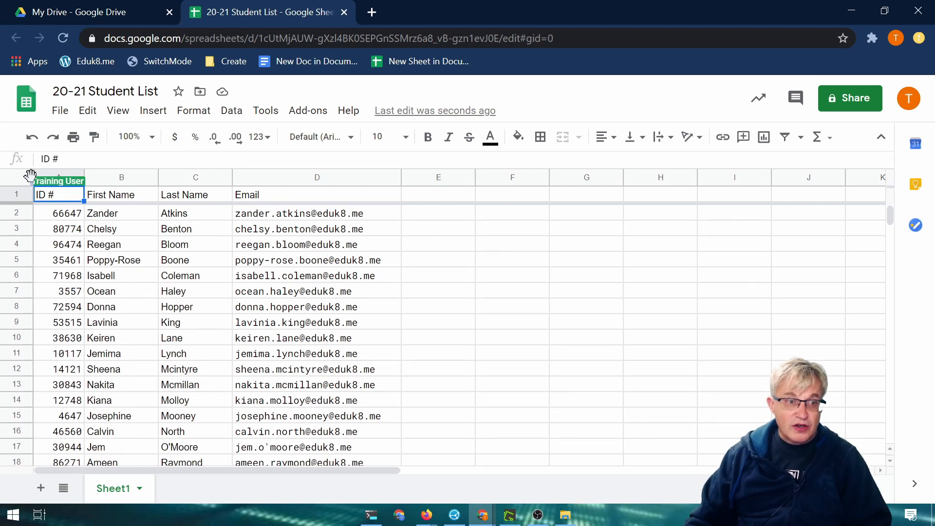
Step: Freeze columns A through C, check how the sheet scrolls, and remove the column freeze again
left_click_drag(30, 174, 231, 185)
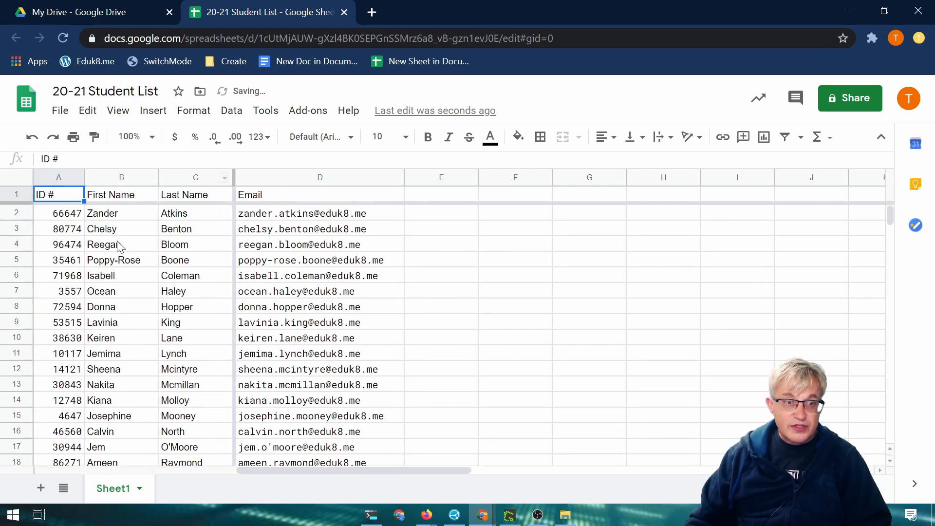
left_click_drag(341, 470, 430, 446)
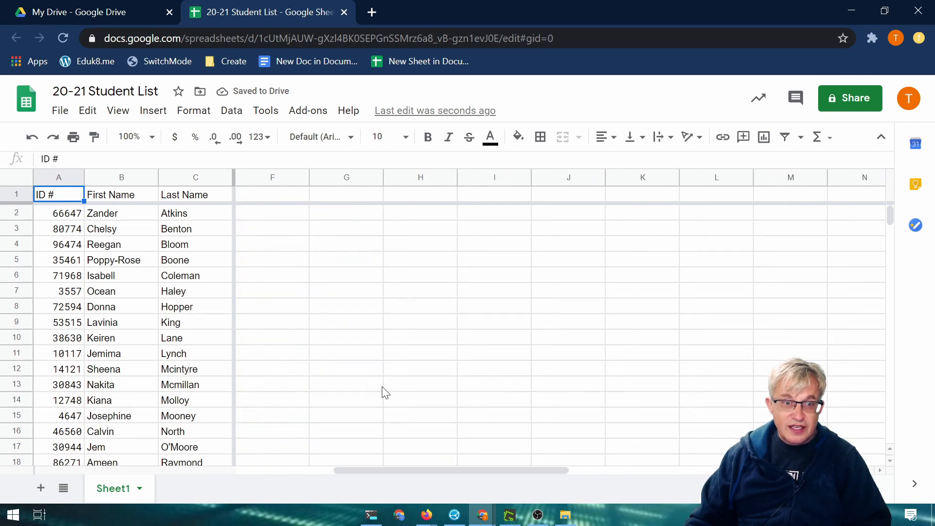
scroll(382, 392, "down", 5)
scroll(377, 373, "up", 5)
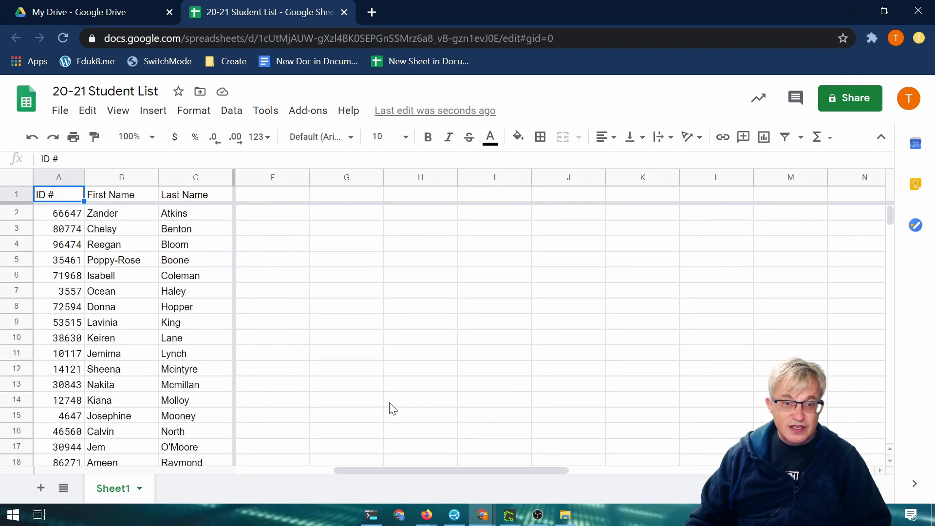
left_click_drag(396, 466, 229, 484)
left_click_drag(234, 178, 36, 189)
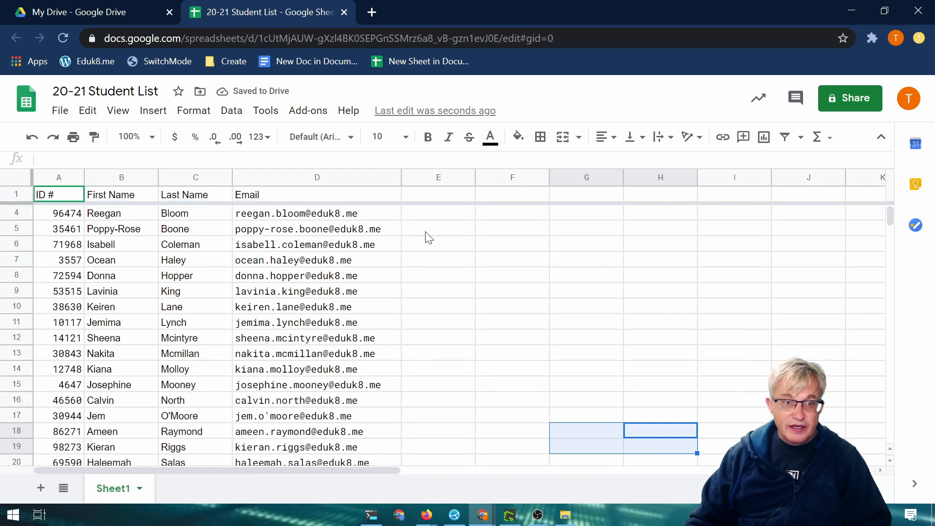
scroll(485, 246, "down", 4)
scroll(490, 248, "up", 2)
scroll(489, 248, "up", 2)
left_click(487, 247)
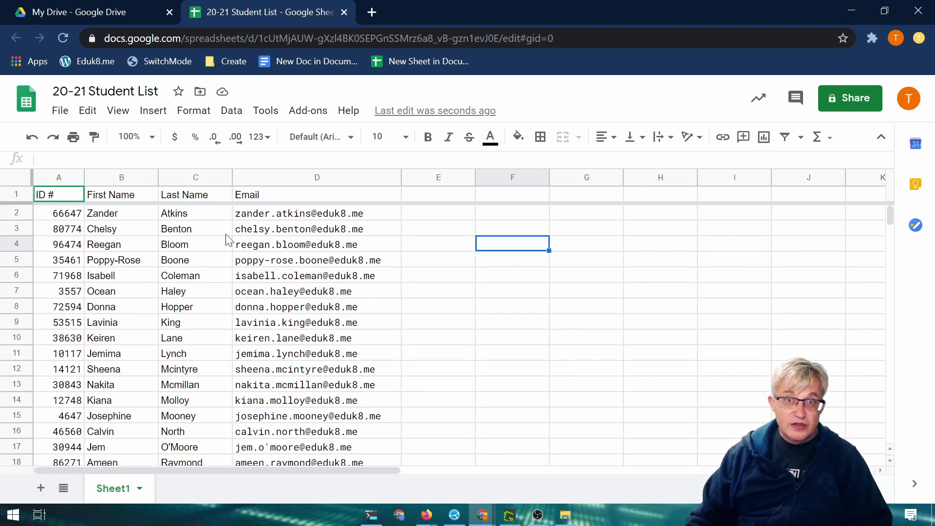
Step: Select the entire sheet and randomize the order of the student rows
mouse_move(39, 193)
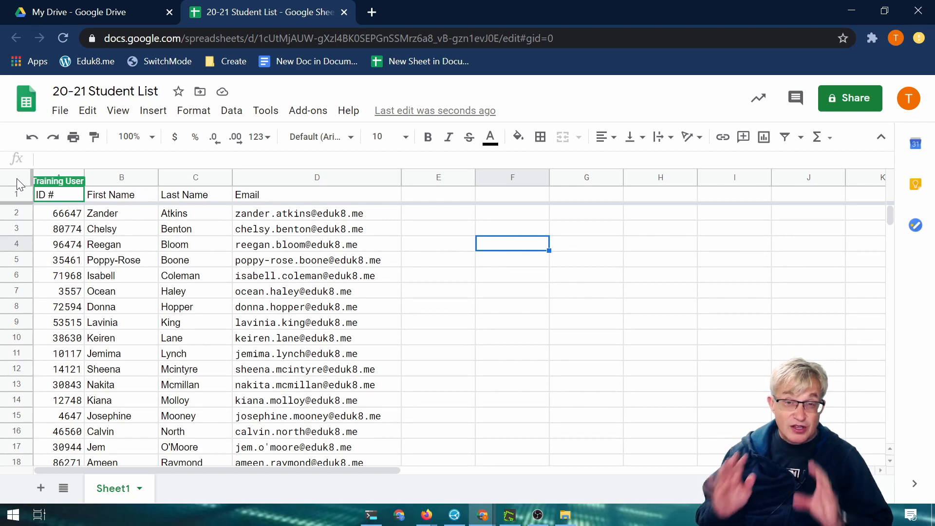
left_click(19, 179)
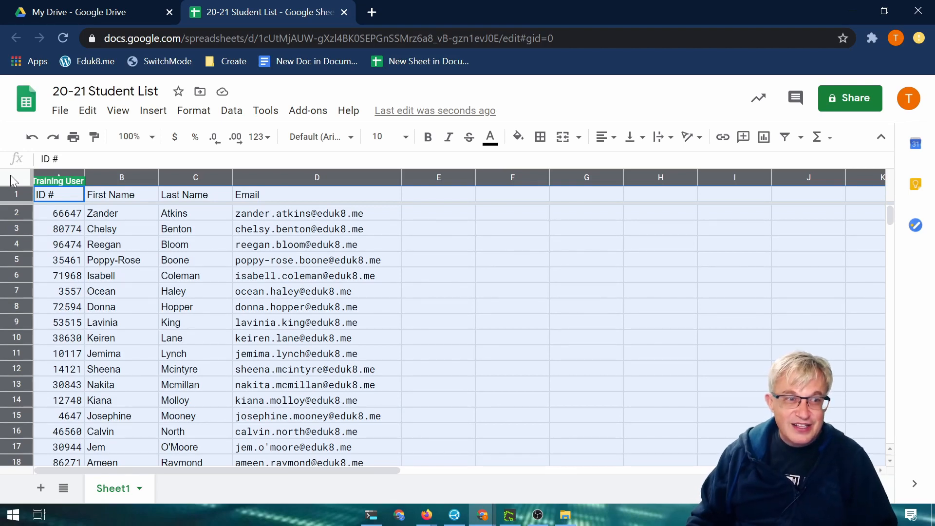
left_click(223, 113)
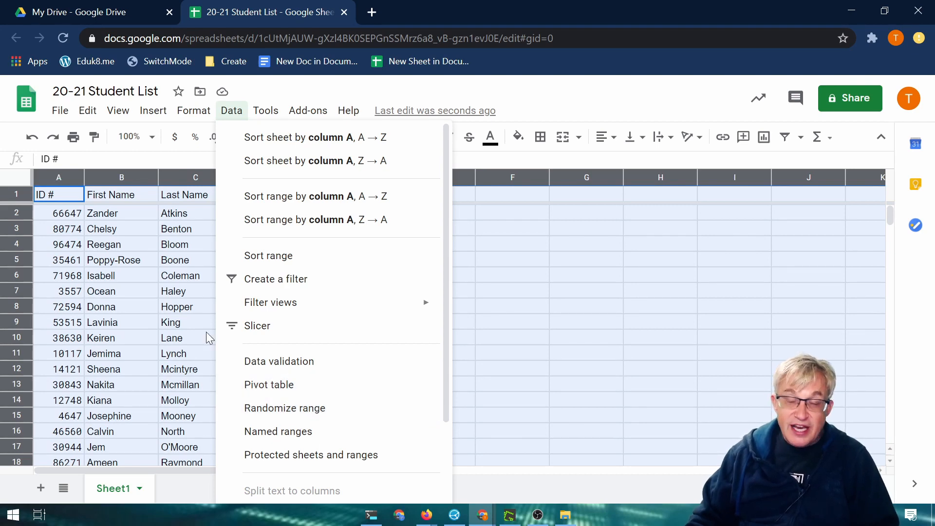
mouse_move(223, 308)
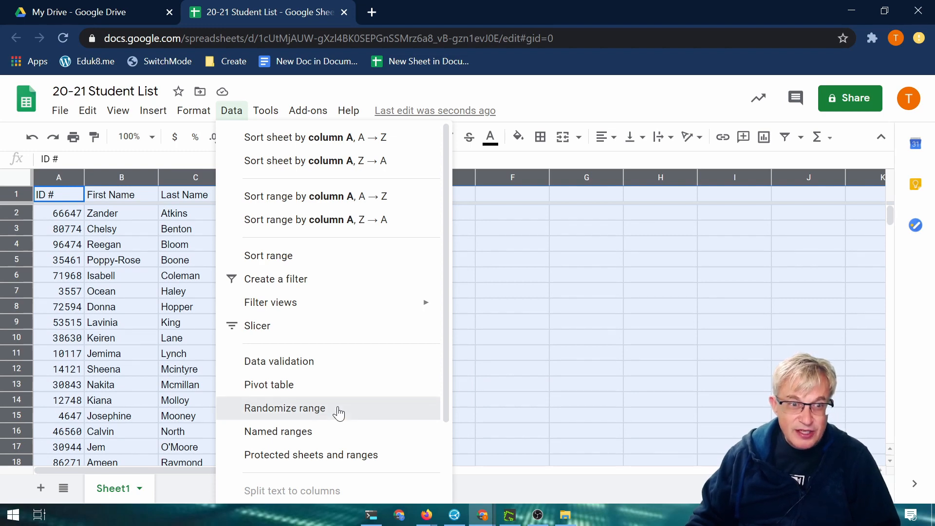
left_click(339, 413)
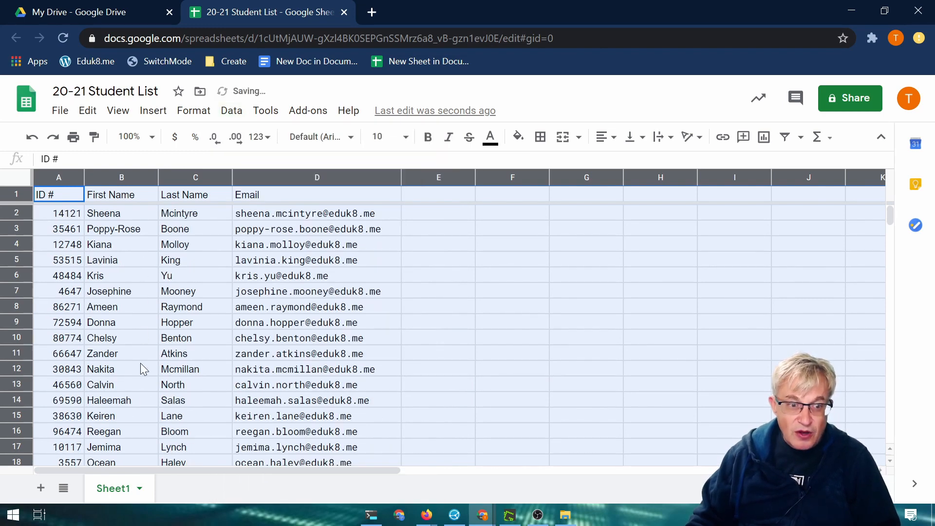
Step: Examine the shuffled list and check whether the first name, last name and email in row 13 belong together
scroll(161, 455, "down", 2)
scroll(163, 452, "up", 2)
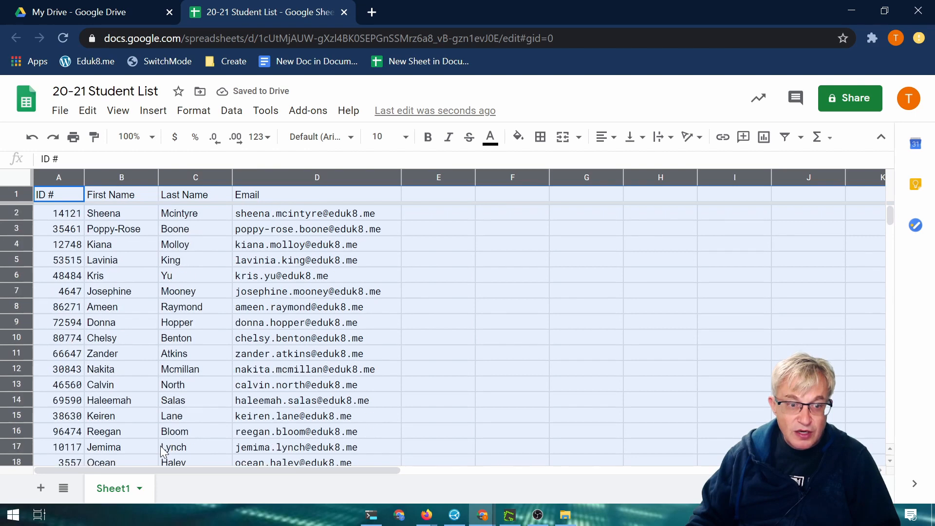
scroll(161, 449, "down", 2)
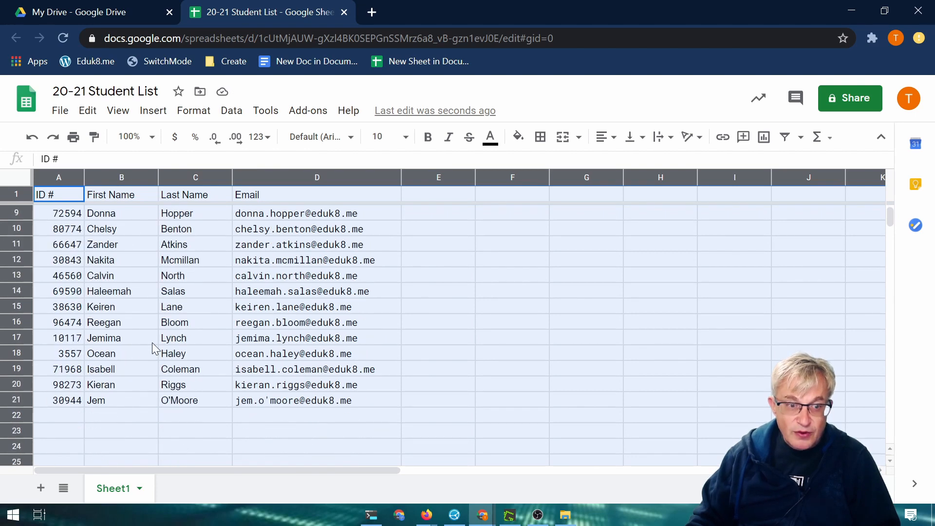
left_click(152, 282)
left_click(171, 282)
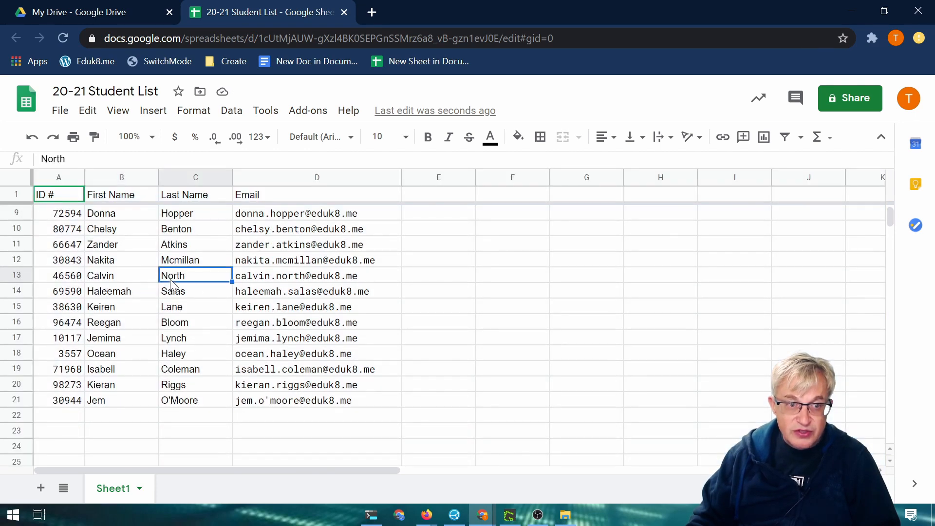
left_click(324, 281)
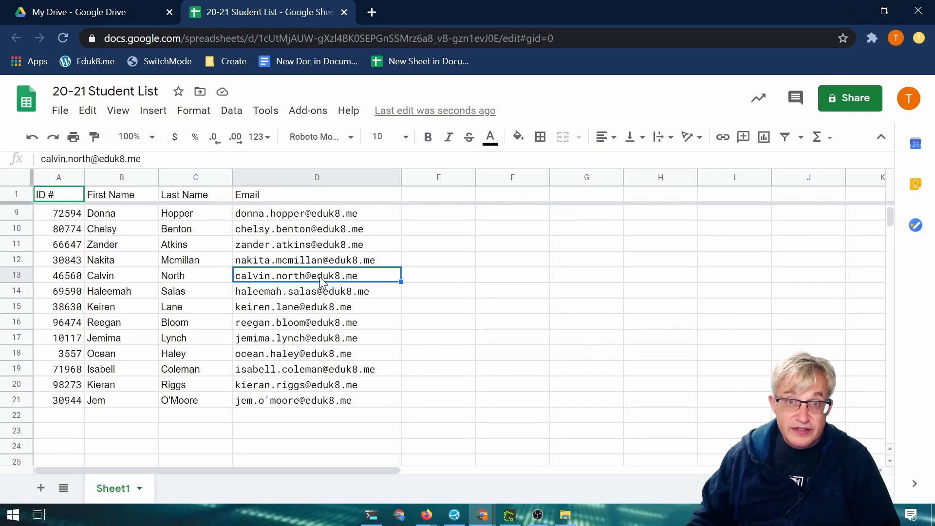
left_click(114, 282)
Step: Select the entire sheet and randomize the student rows two more times
scroll(123, 332, "up", 3)
left_click(22, 178)
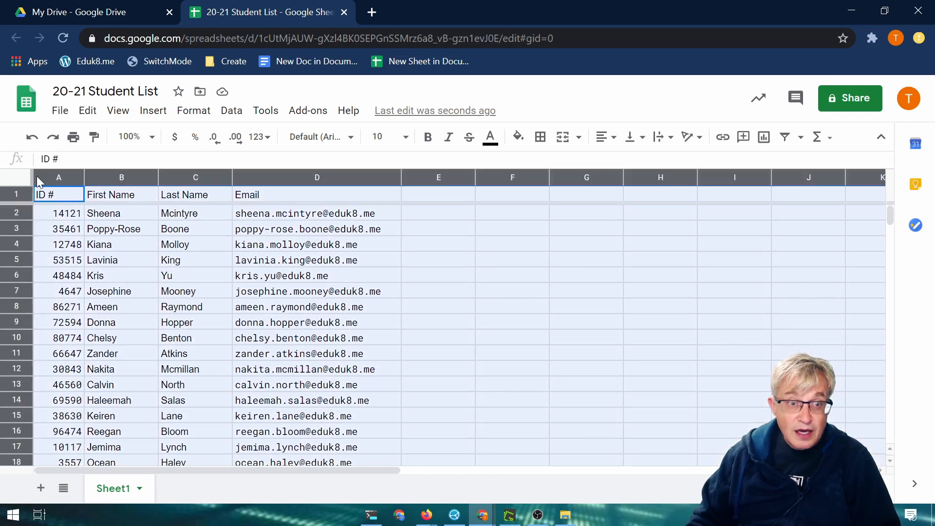
left_click(231, 110)
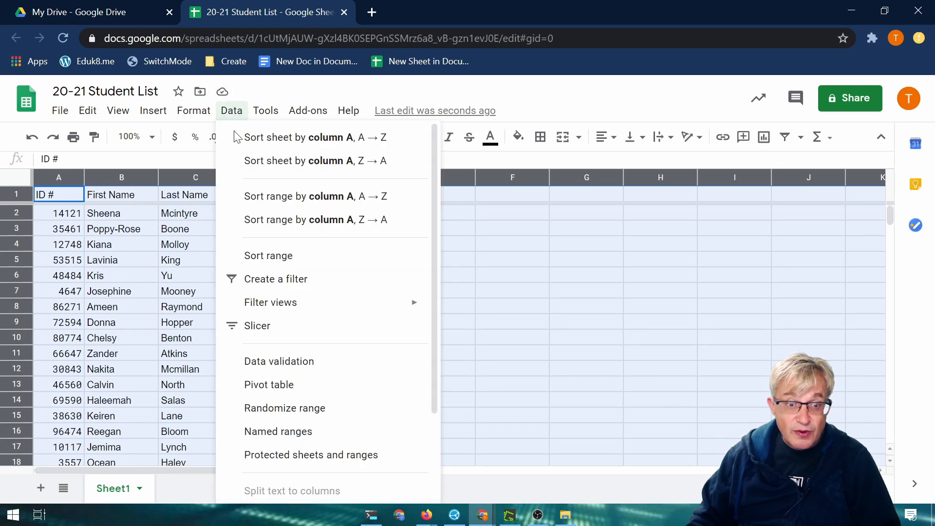
left_click(310, 411)
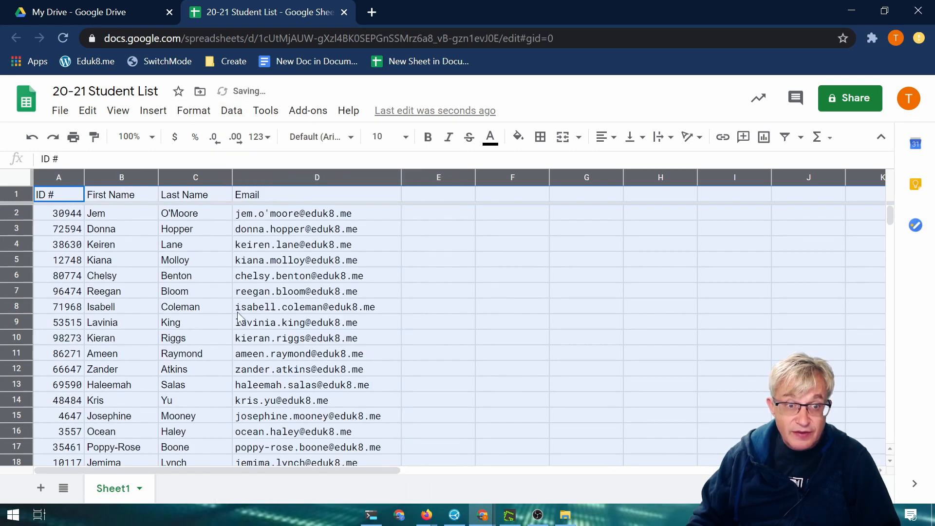
left_click(221, 112)
left_click(310, 412)
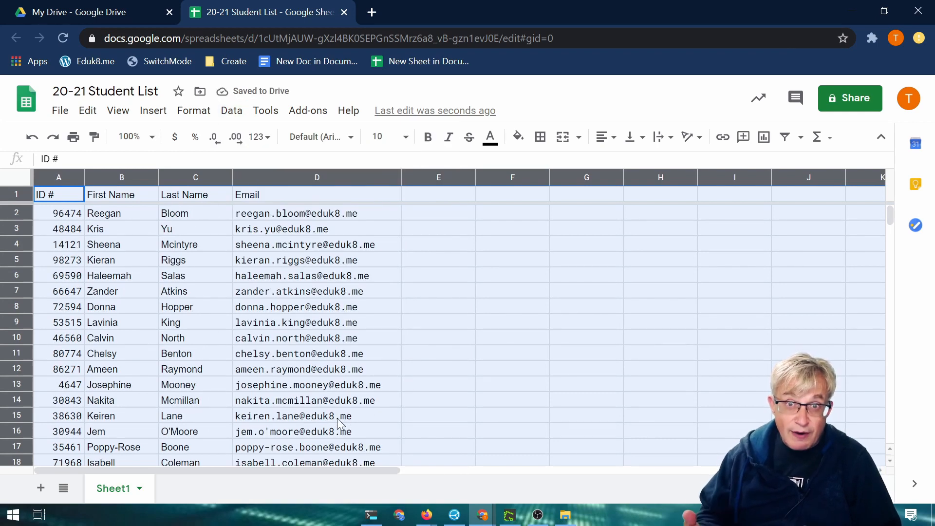
Step: Add a "Group" header in E1 and assign group 1 to the students in rows 2 to 4
left_click(443, 196)
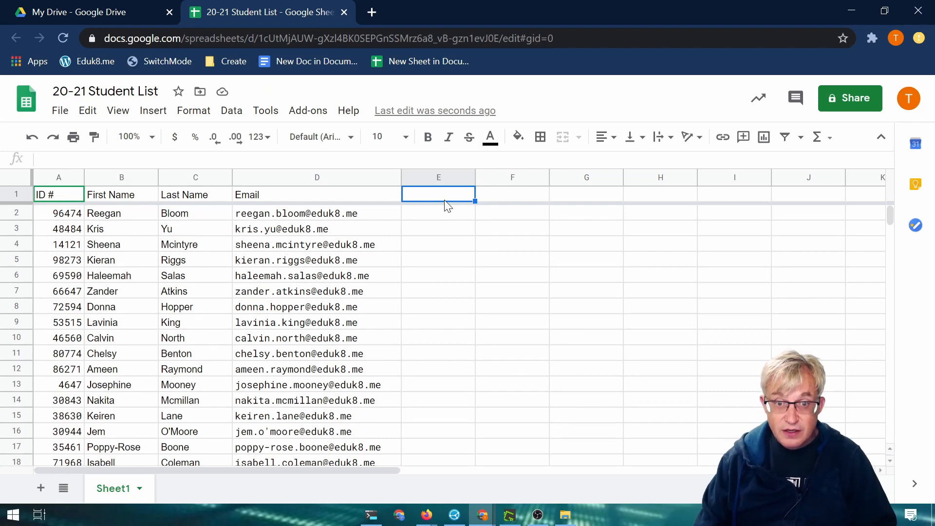
type("Group")
key("Return")
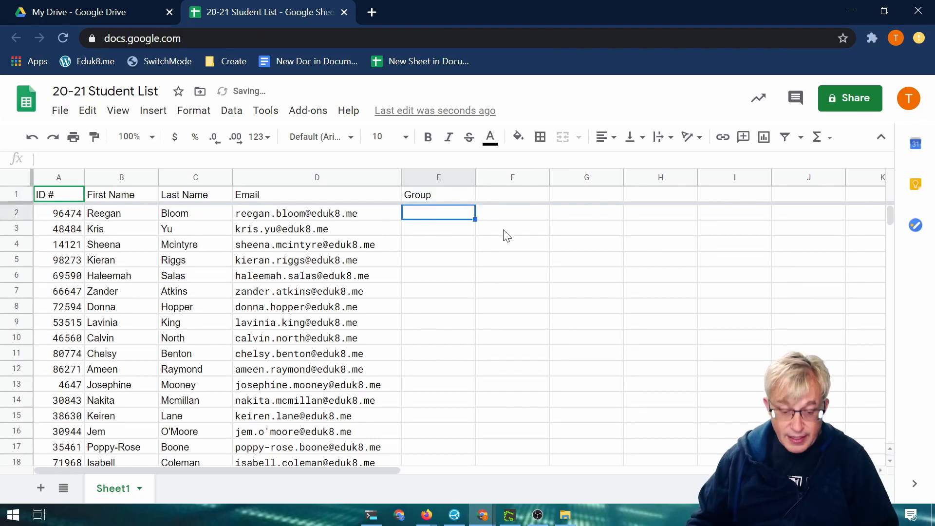
type("1")
key("Return")
type("1")
key("Return")
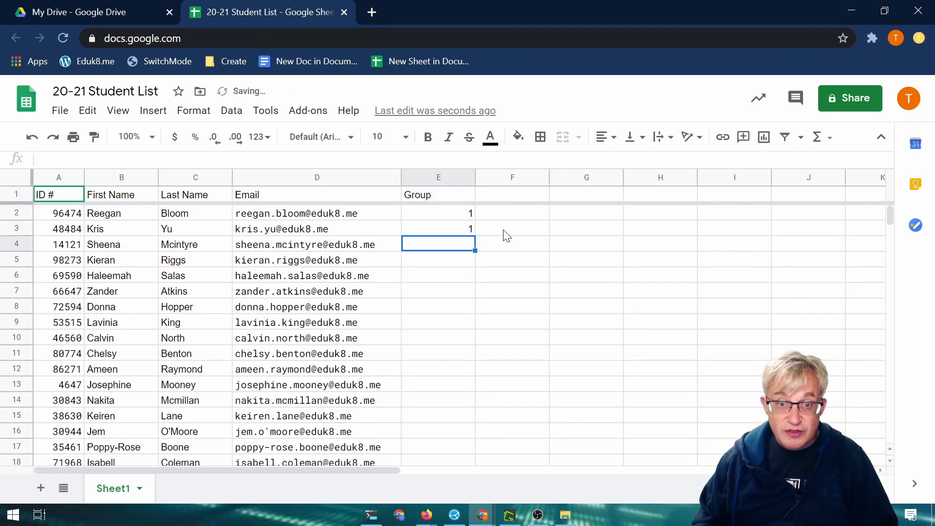
type("1")
key("Return")
Step: Assign group 2 to the students in rows 5 to 7 of the Group column
type("2")
key("Return")
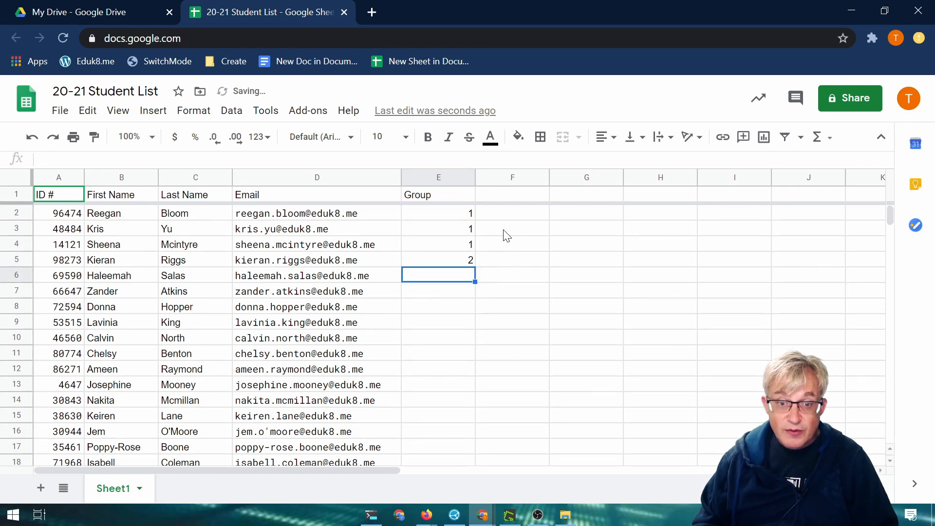
type("2")
key("Return")
type("2")
key("Return")
Step: Fill the Group column with 3 in rows 8 to 10, 4 in rows 11 to 13, and 5 in rows 14 to 16
type("3 ")
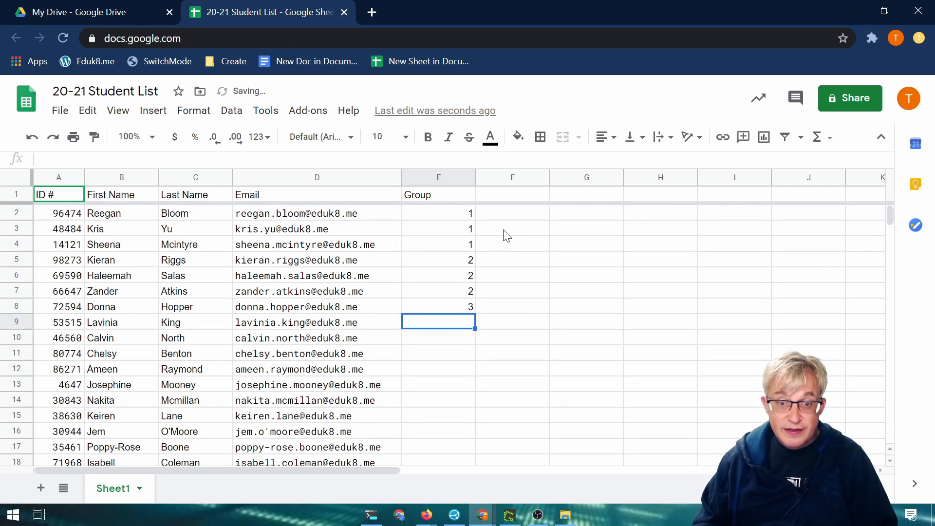
type("3 3 4 4 4 5 5")
key("Return")
type("5")
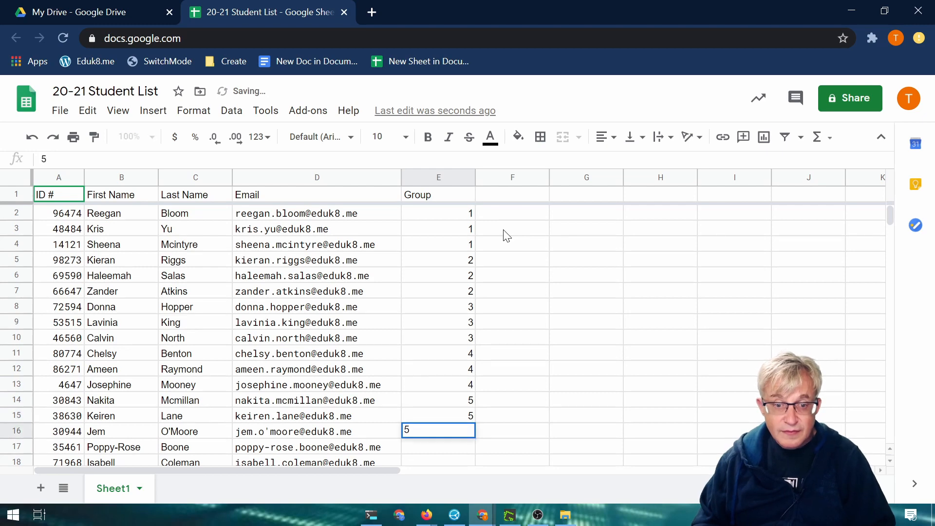
key("Return")
Step: Assign group 6 to the students in rows 17 to 19 and group 7 to rows 20 and 21
type("6")
key("Return")
type("6")
key("Return")
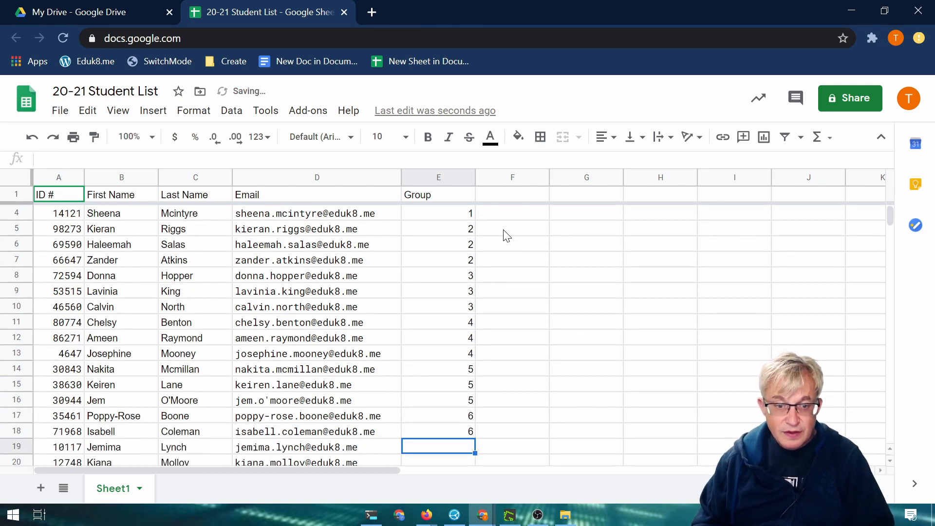
type("6")
key("Return")
type("7")
key("Return")
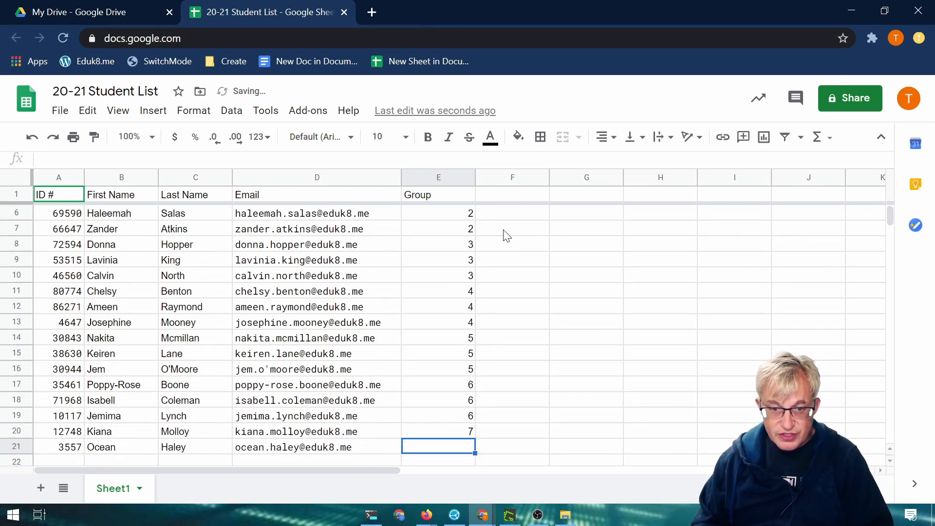
type("7")
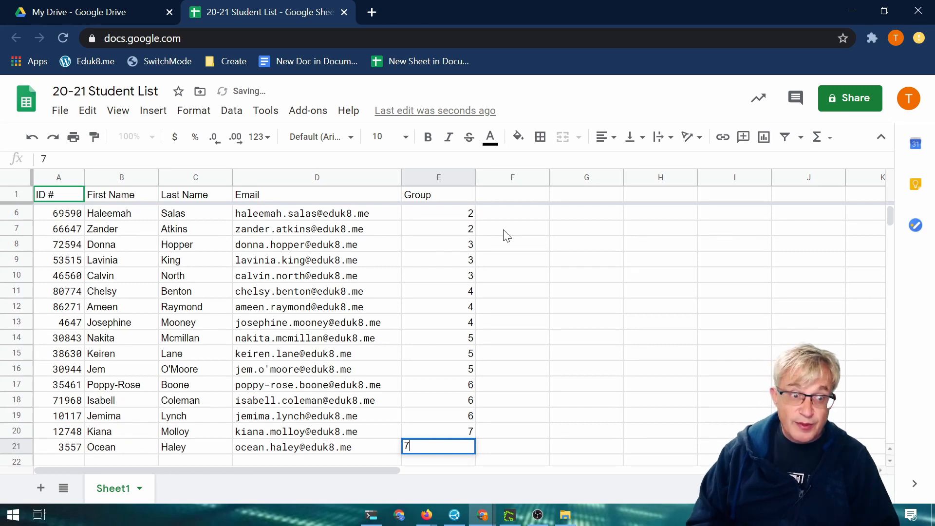
key("Return")
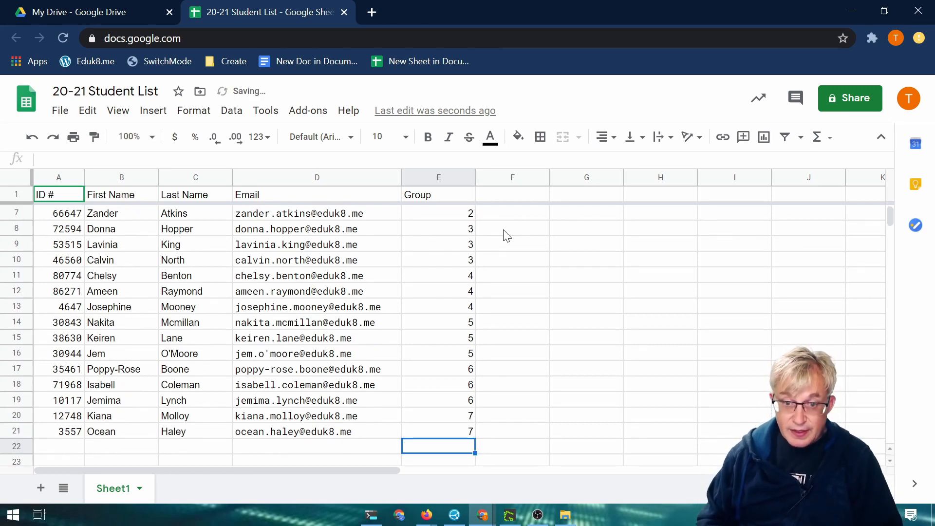
scroll(531, 403, "up", 2)
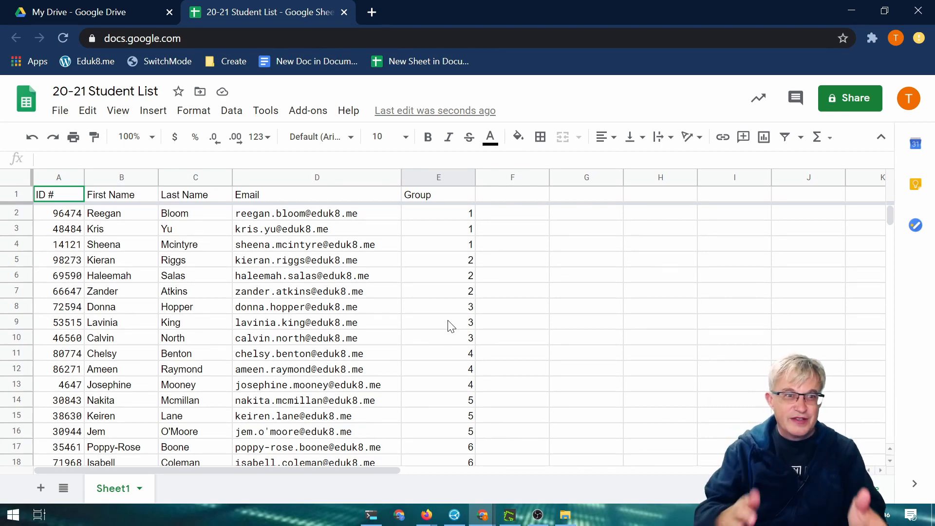
left_click(23, 180)
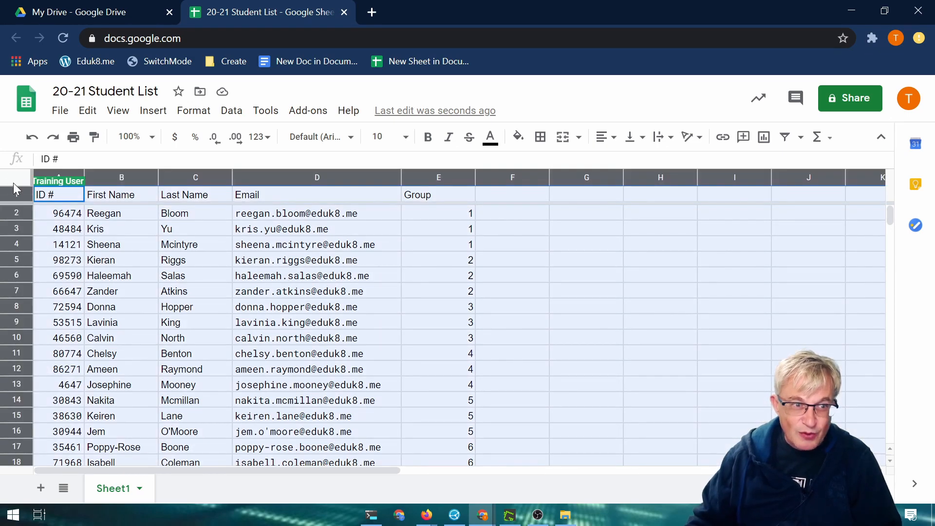
right_click(222, 180)
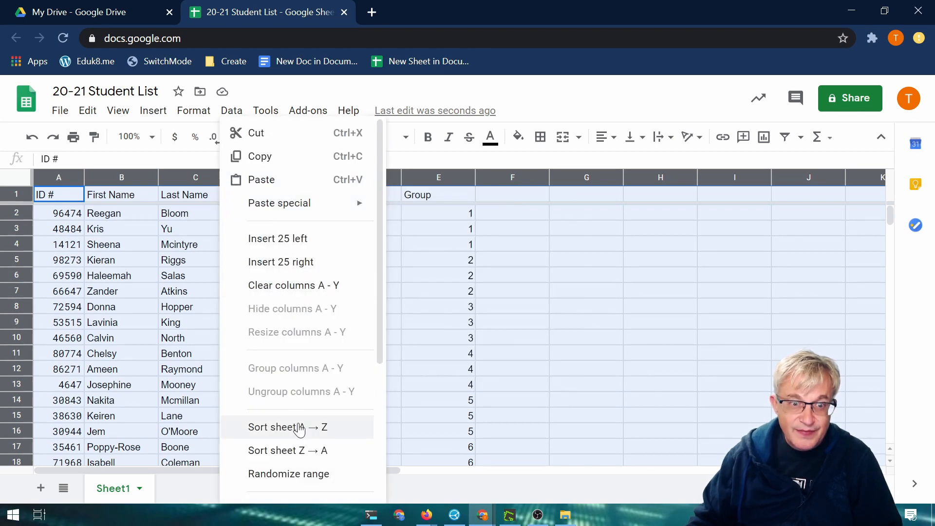
scroll(299, 428, "down", 2)
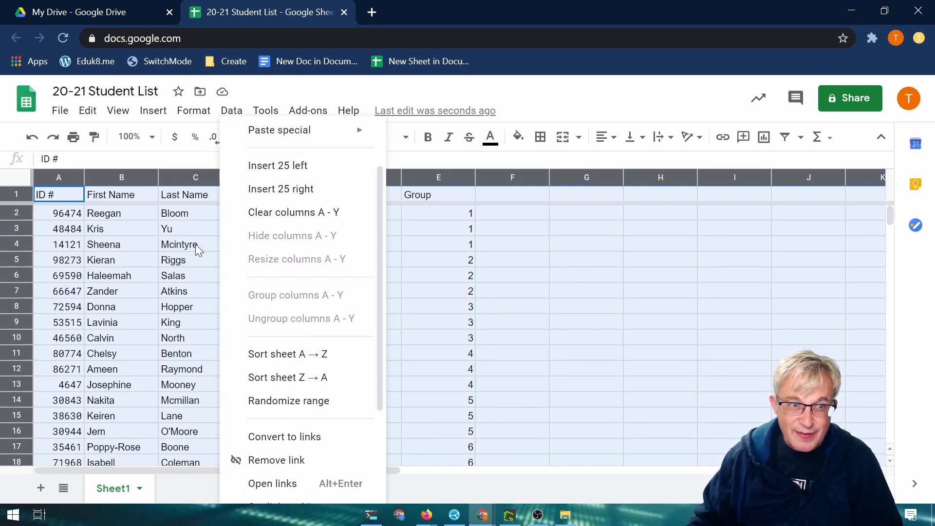
Step: Sort the whole sheet as data with a header row, by Last Name A → Z and then by First Name A → Z
left_click(7, 178)
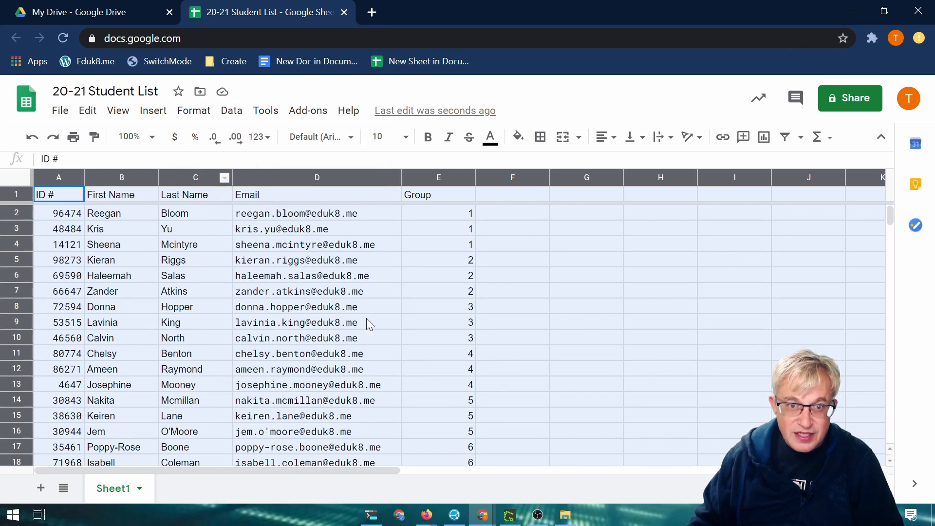
left_click(240, 108)
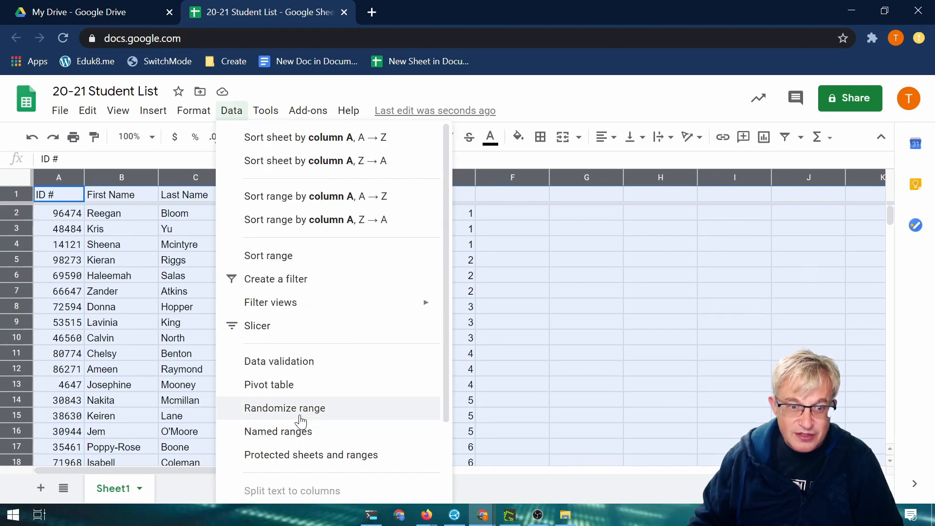
left_click(277, 258)
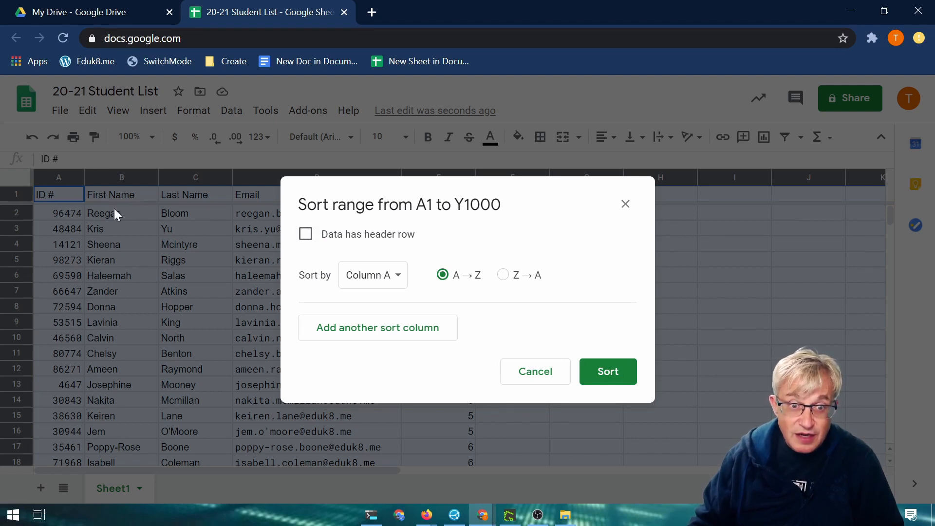
left_click(306, 234)
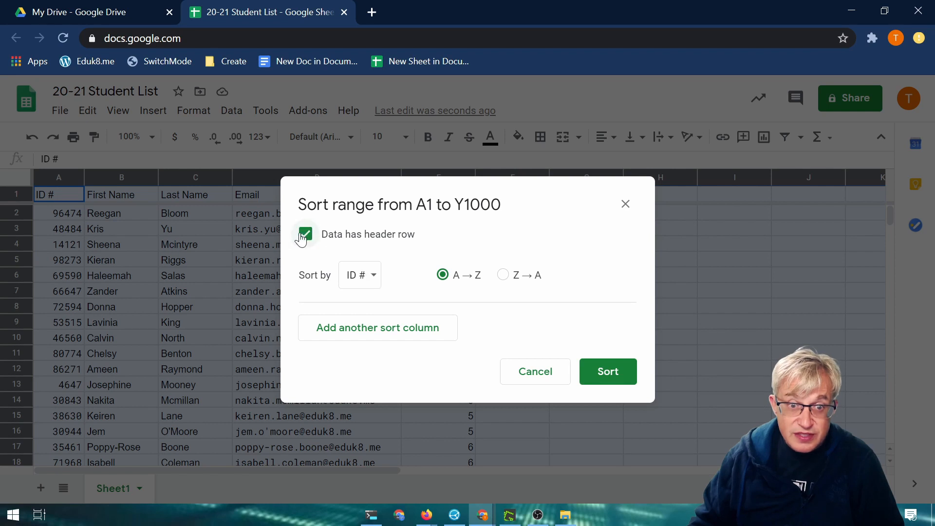
left_click(369, 280)
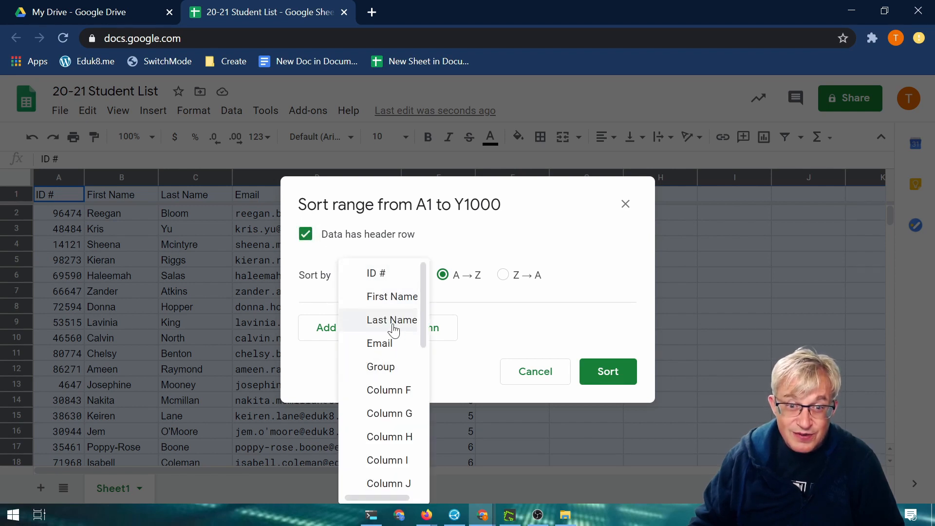
left_click(400, 321)
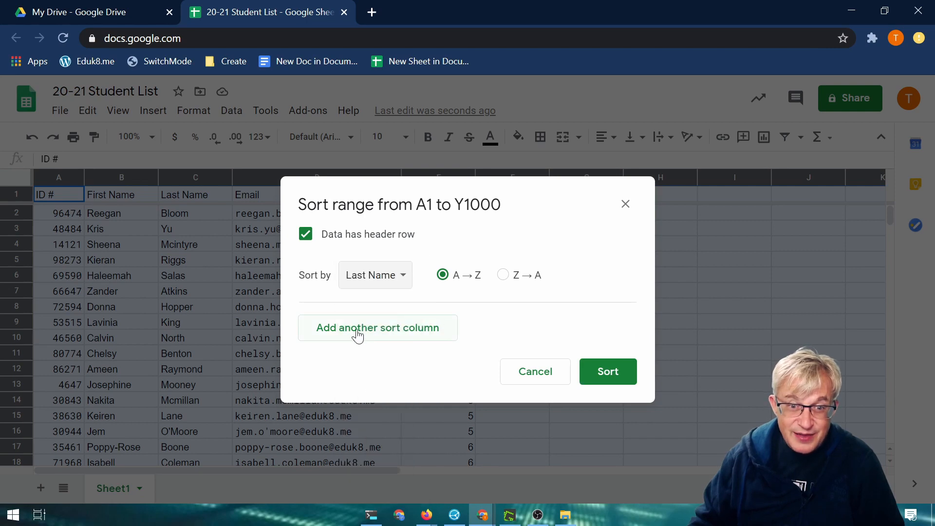
left_click(349, 337)
left_click(387, 338)
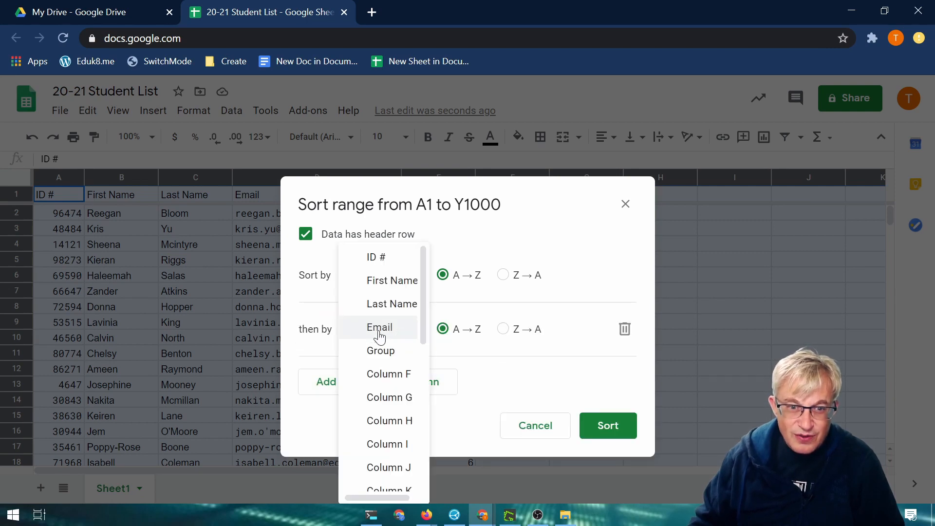
left_click(398, 281)
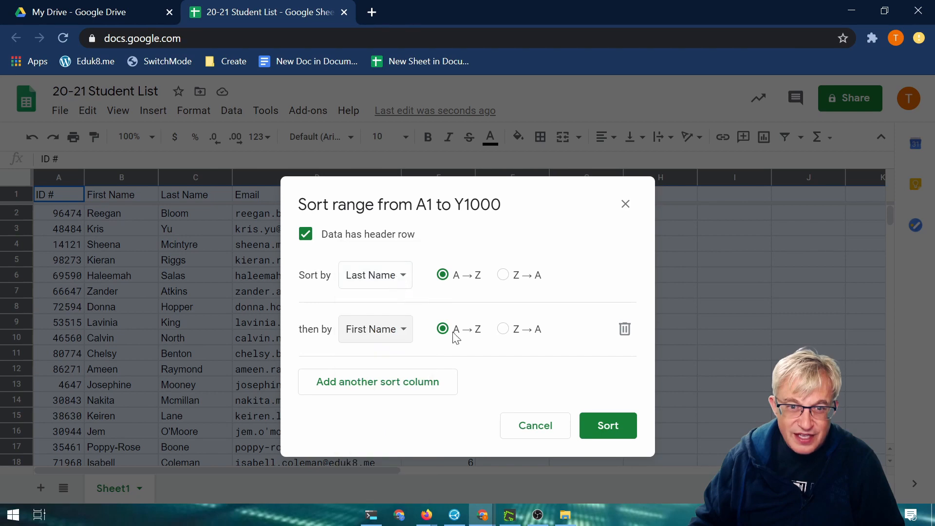
left_click(625, 437)
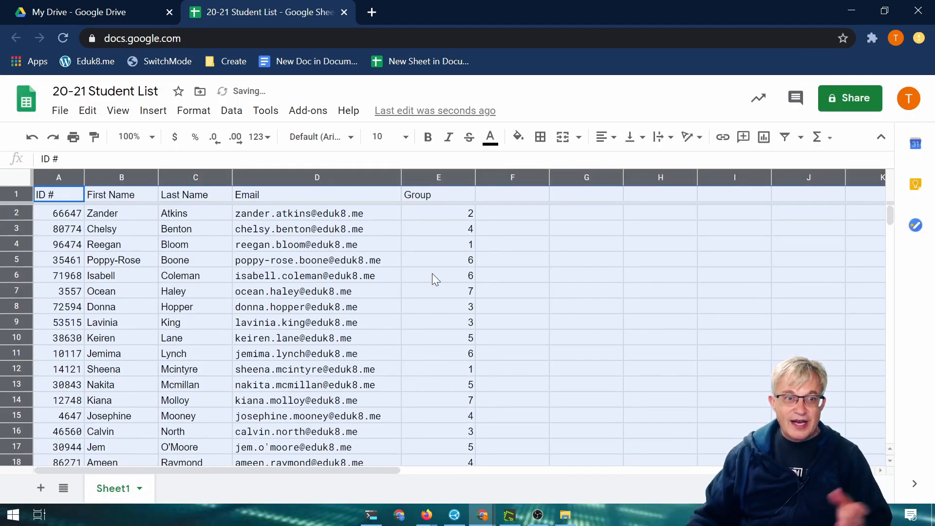
Step: Randomize the order of the student rows across the whole selected sheet
scroll(388, 266, "down", 1)
scroll(397, 263, "up", 1)
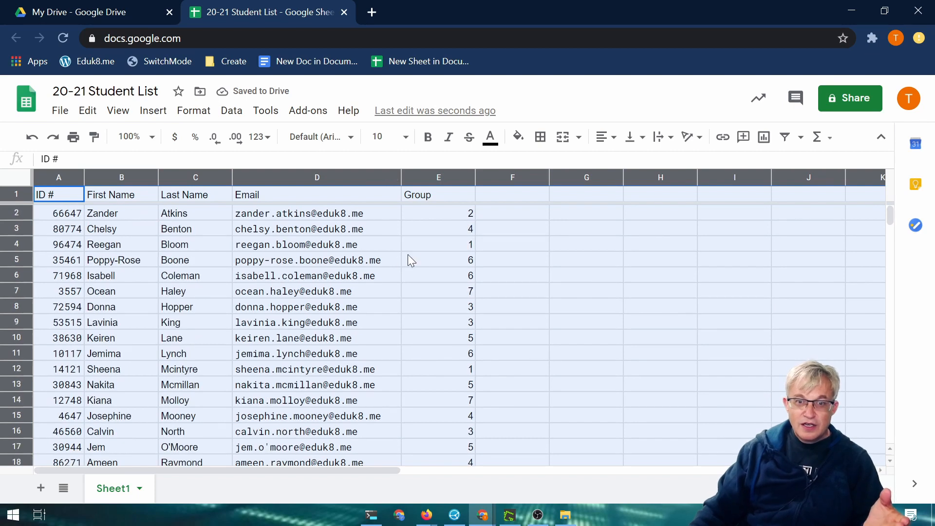
scroll(407, 259, "down", 4)
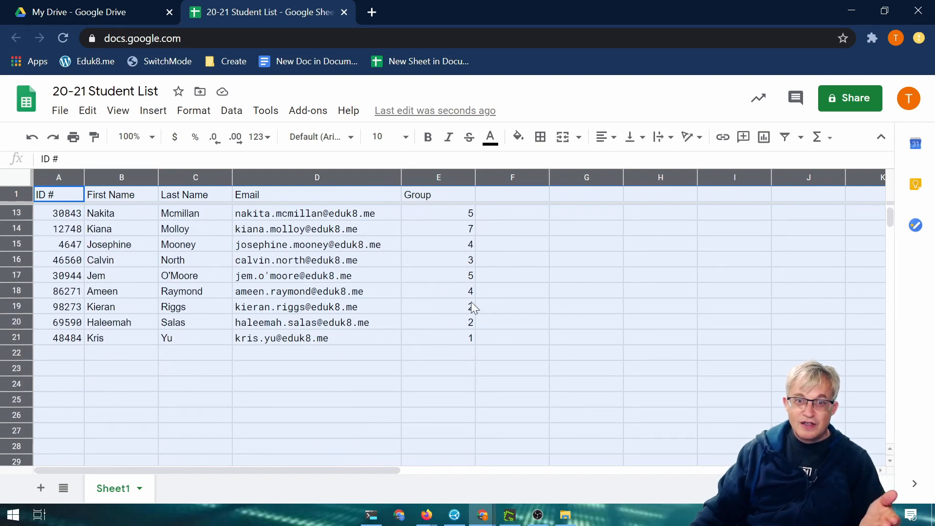
scroll(424, 312, "up", 4)
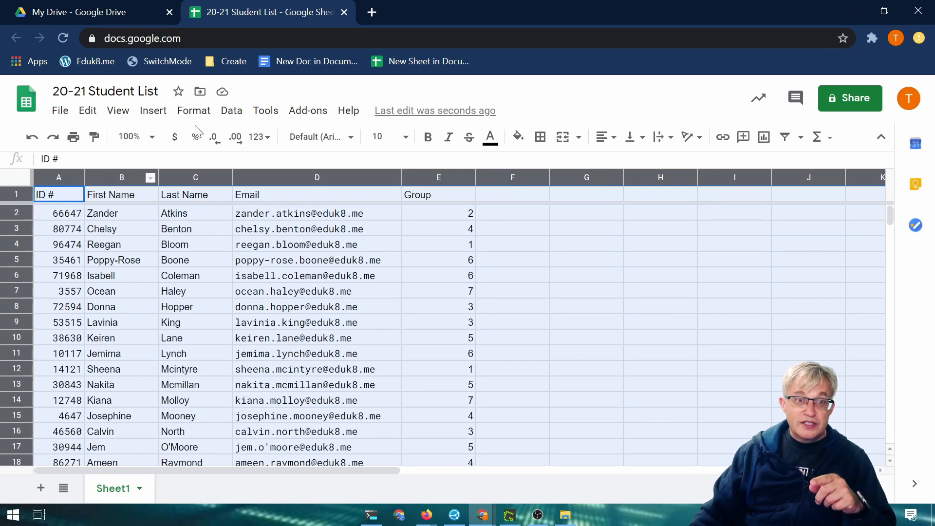
left_click(231, 110)
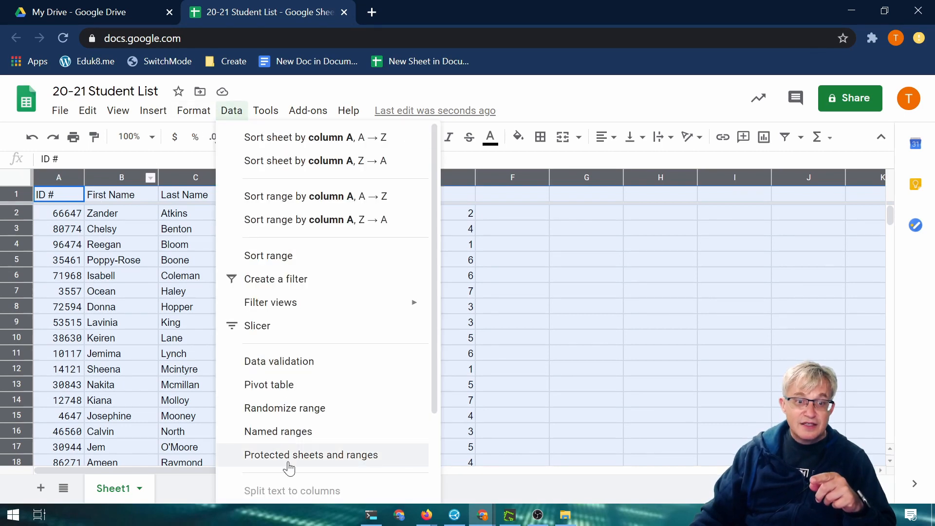
left_click(299, 408)
Step: Clear the group numbers from rows 2 to 21 of the Group column
left_click_drag(458, 214, 452, 403)
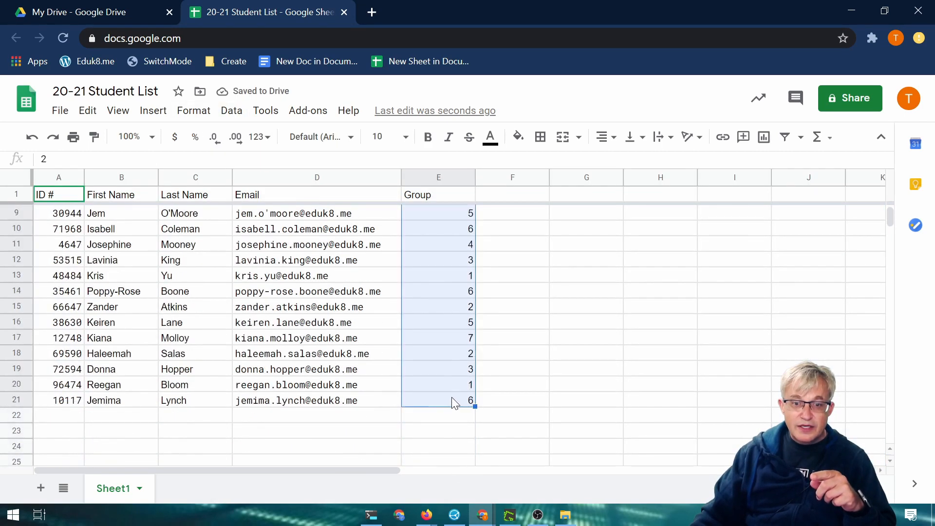
key("Delete")
scroll(452, 385, "up", 3)
Step: Assign group 1 to the student in row 2 and group 2 to the student in row 3
left_click(430, 217)
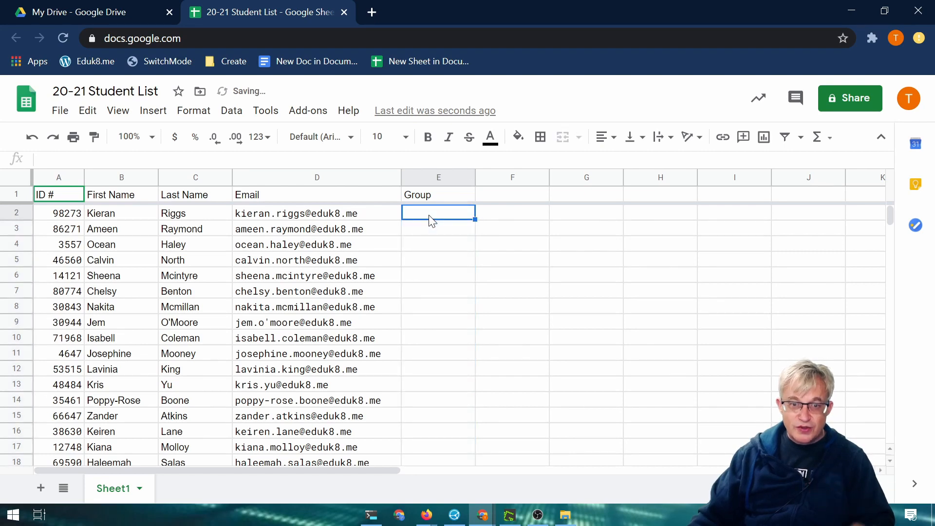
type("1")
key("Return")
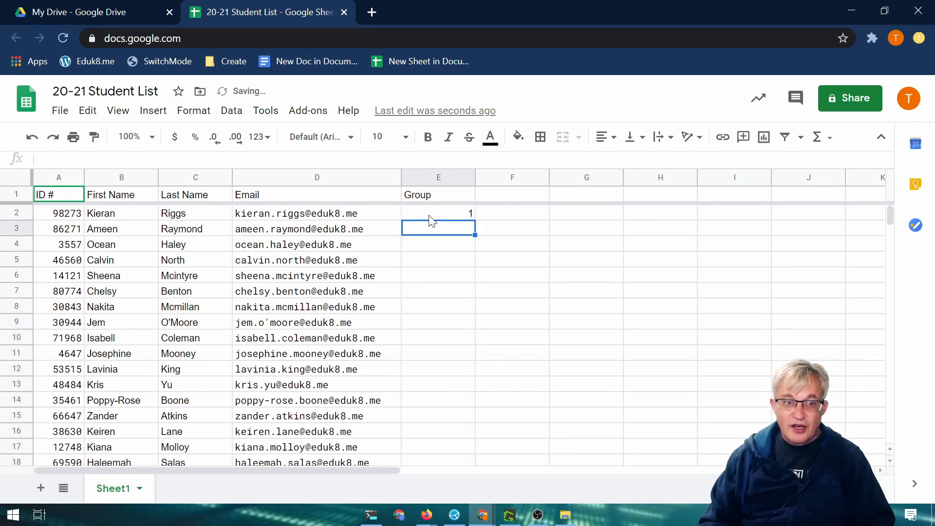
type("1")
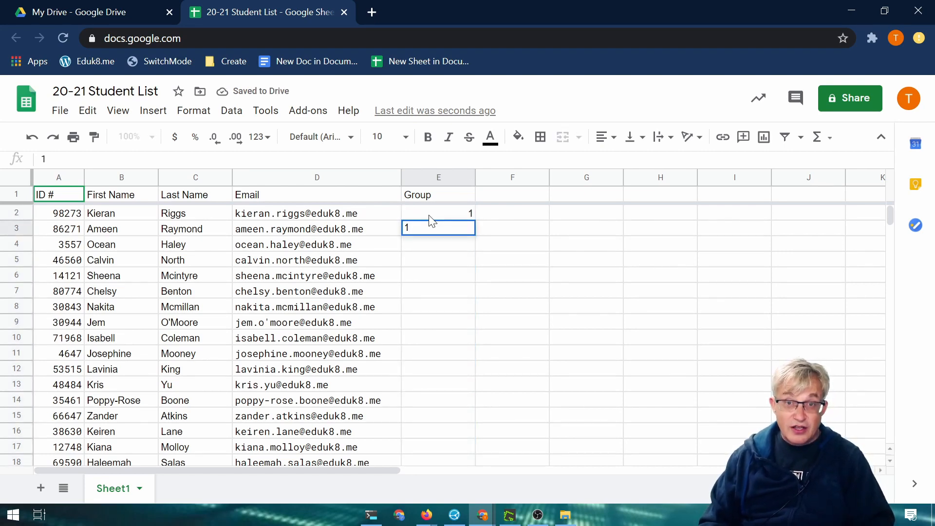
key("Return")
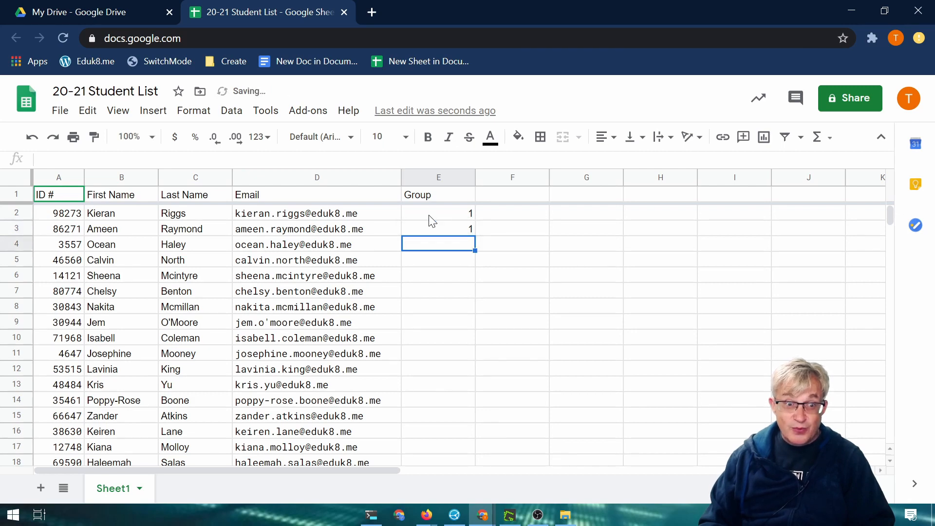
type("2")
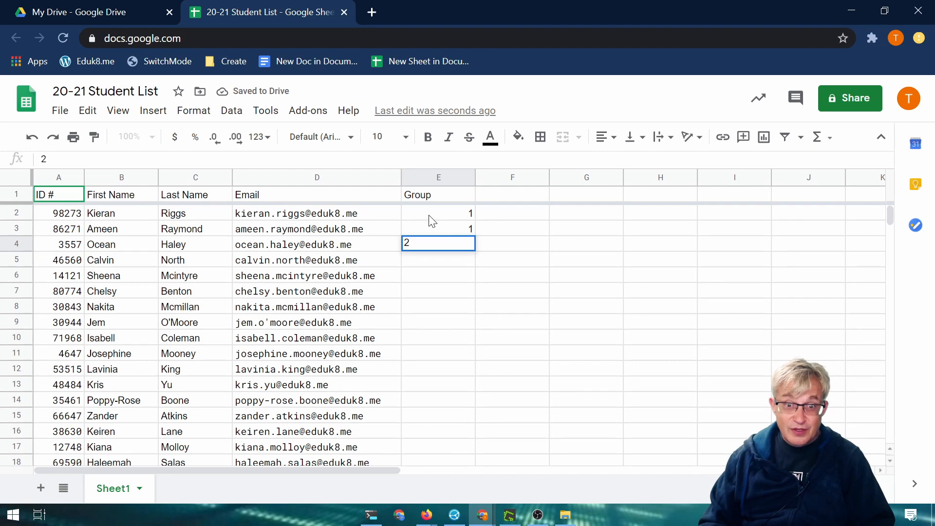
key("Up")
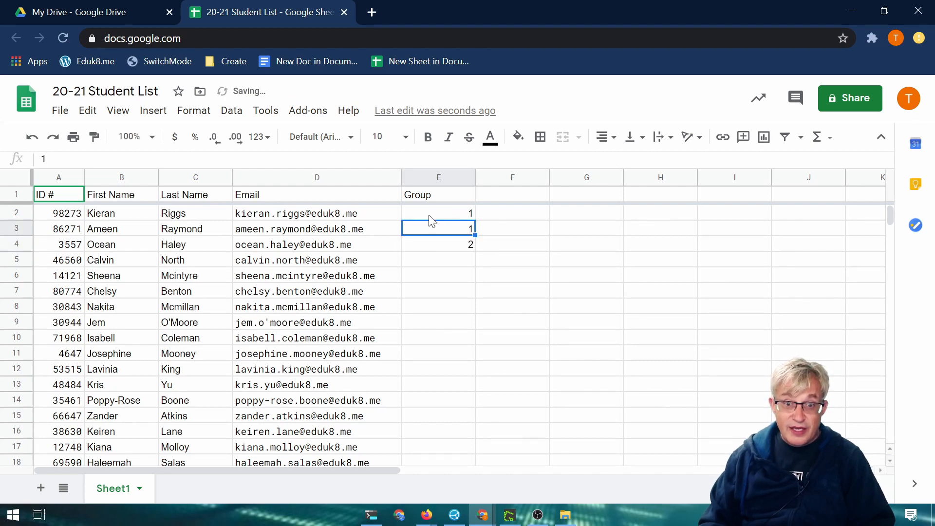
type("2")
key("Return")
Step: Assign group 1 to the students in rows 4 and 5, and group 2 to rows 6 and 7
type("1")
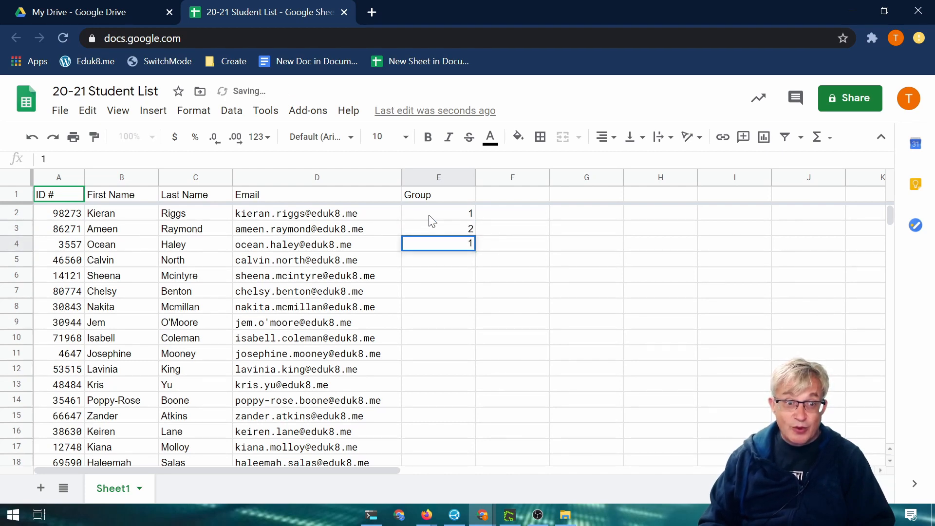
key("Return")
type("1")
key("Return")
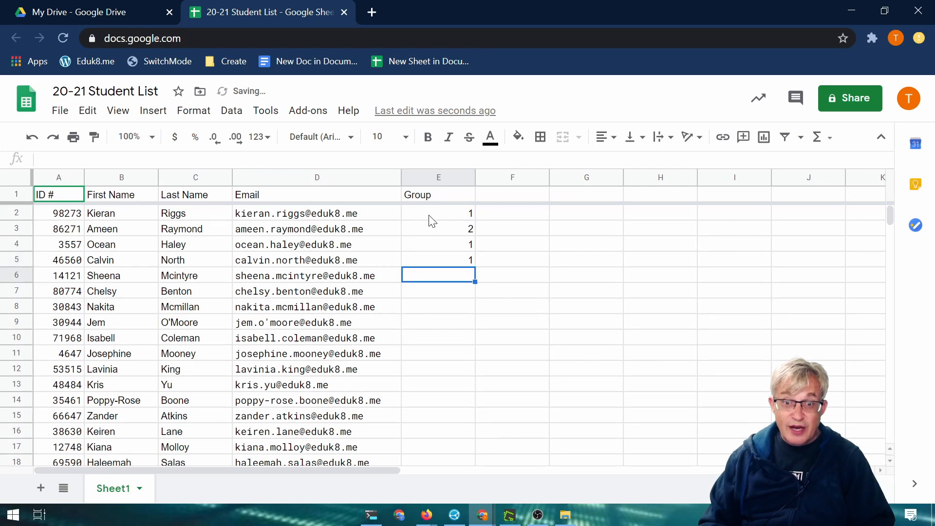
type("2")
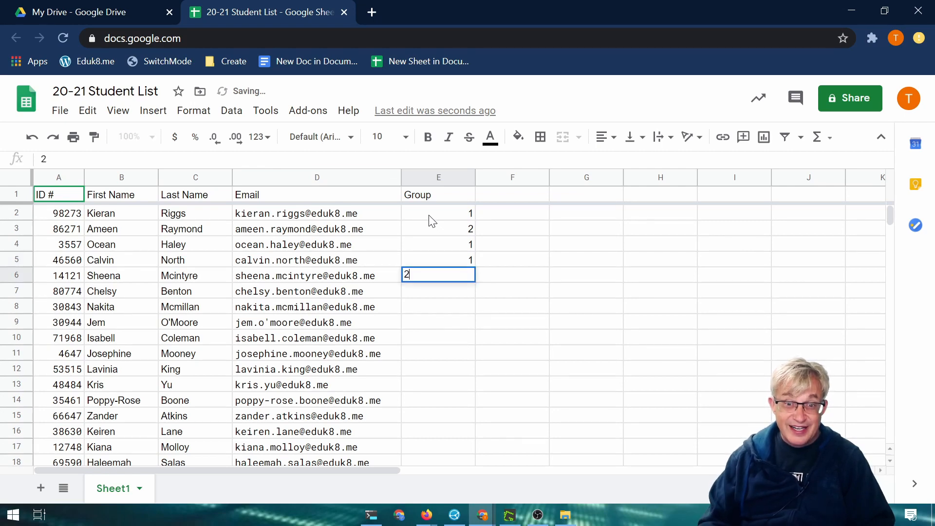
key("Return")
type("2")
key("Return")
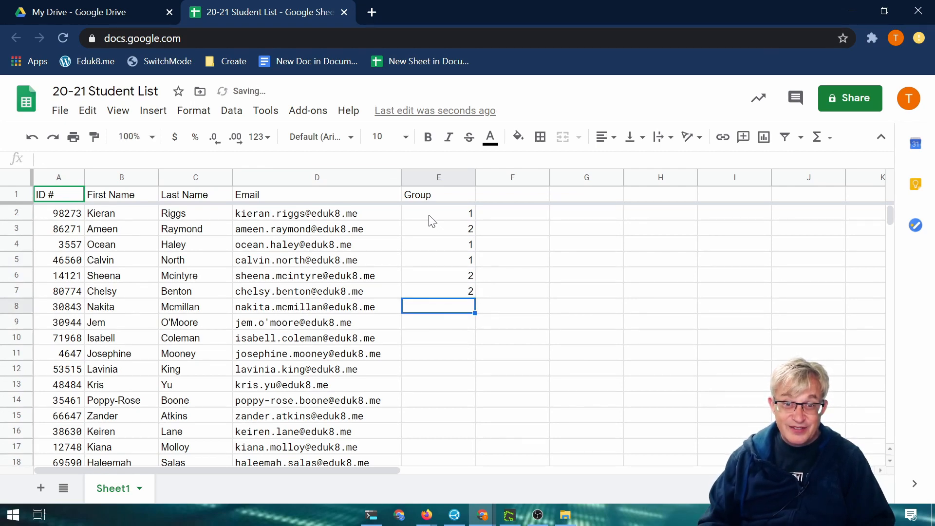
key("Up")
key("Up")
key("Up")
key("Up")
key("Up")
key("Up")
key("Down")
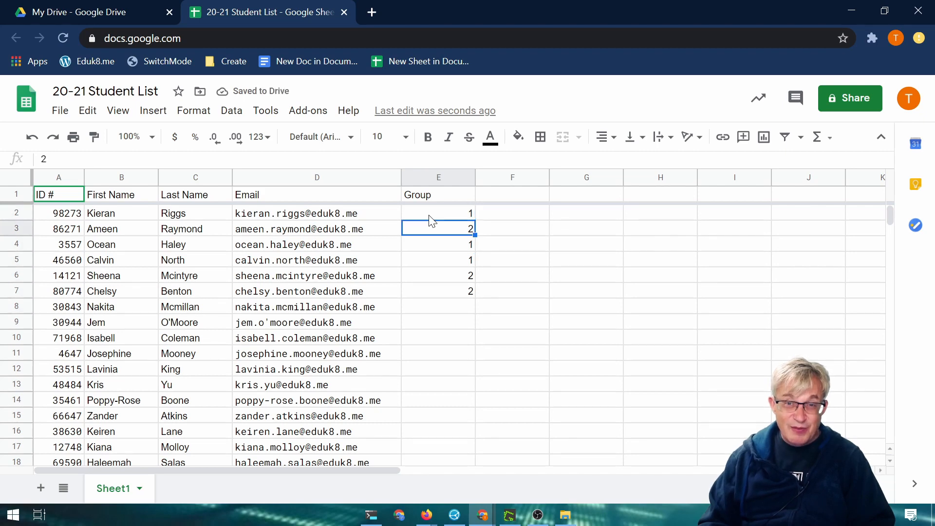
key("Down")
key("Down")
key("Down")
key("Down")
key("Down")
key("Up")
key("Up")
key("Up")
key("Up")
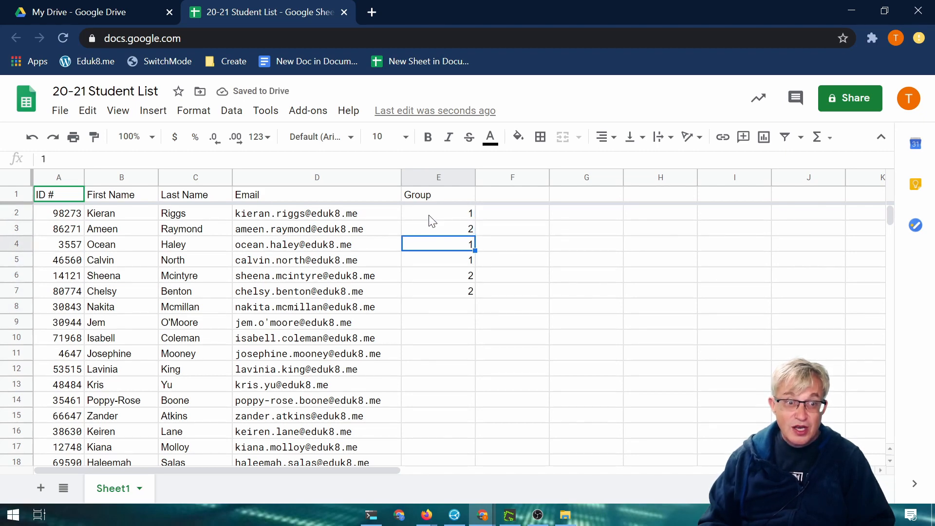
key("Up")
key("Down")
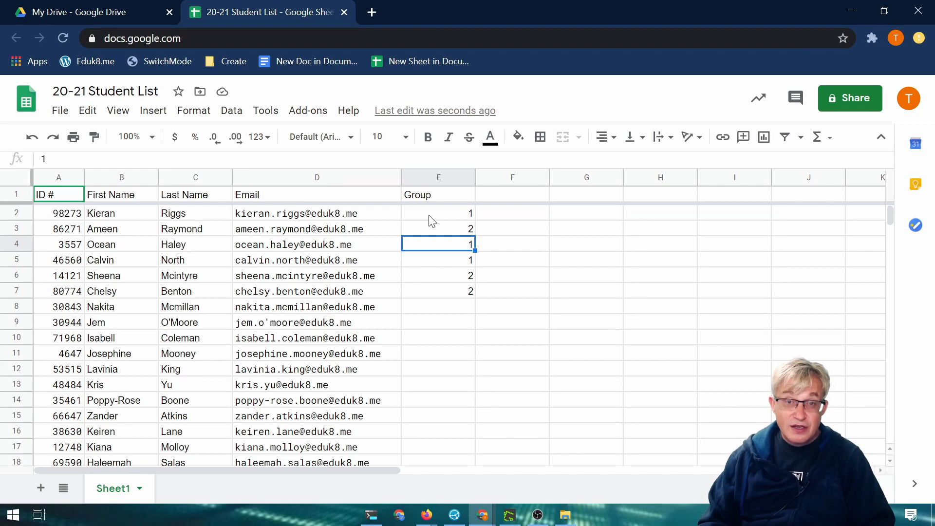
key("Down")
key("Down")
key("Down")
key("Down")
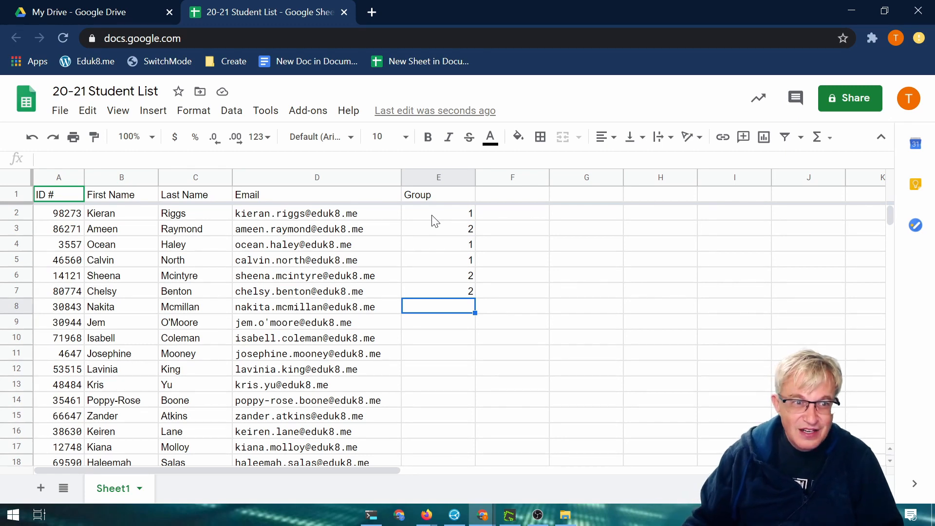
Step: Clear the group numbers in rows 2 to 7 and the "Group" header in E1
left_click_drag(456, 221, 453, 318)
key("Delete")
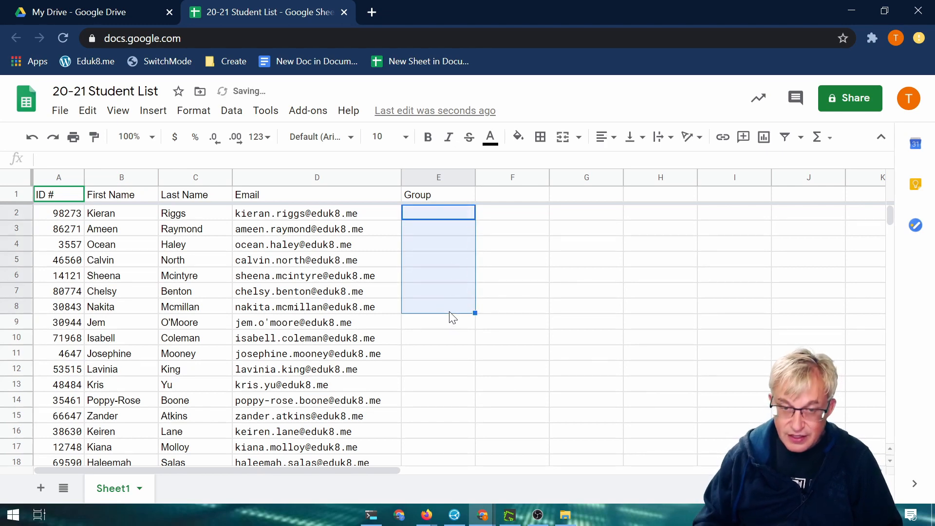
left_click(429, 199)
key("Delete")
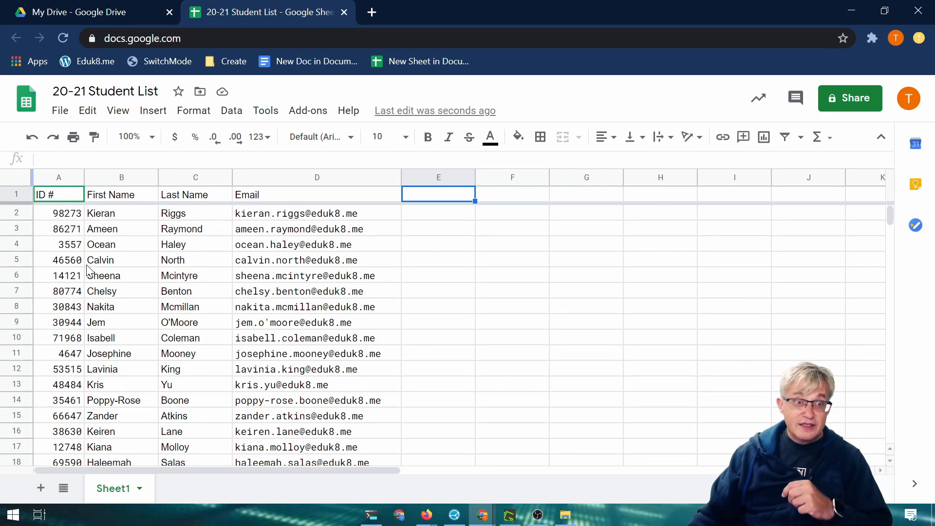
Step: Select the entire sheet and randomize the order of the students
left_click(13, 179)
left_click(232, 110)
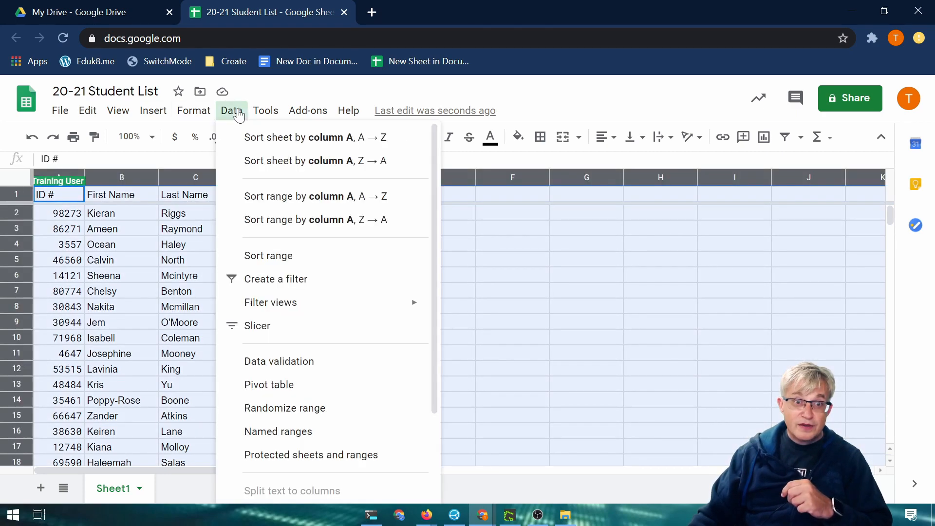
left_click(288, 408)
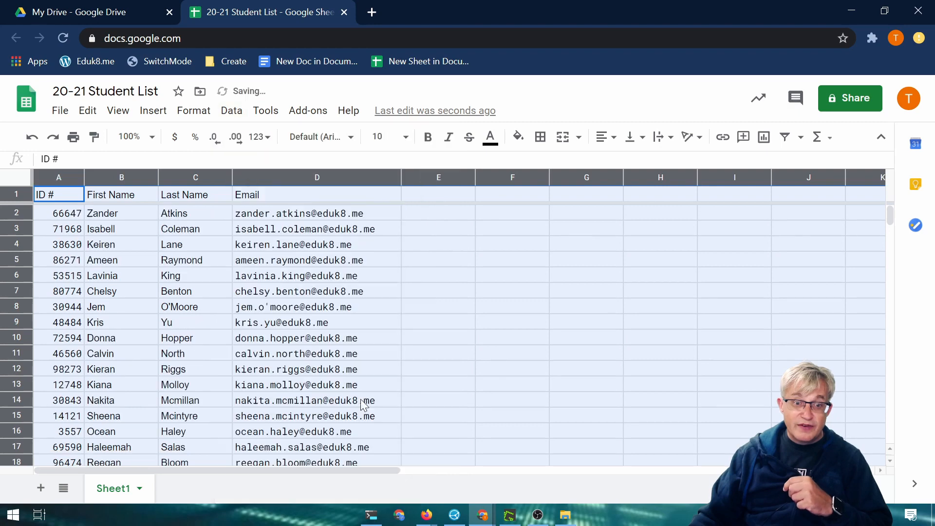
Step: Add the header "Presentation date" in cell E1, beside the Email column
left_click(431, 198)
type("Pres")
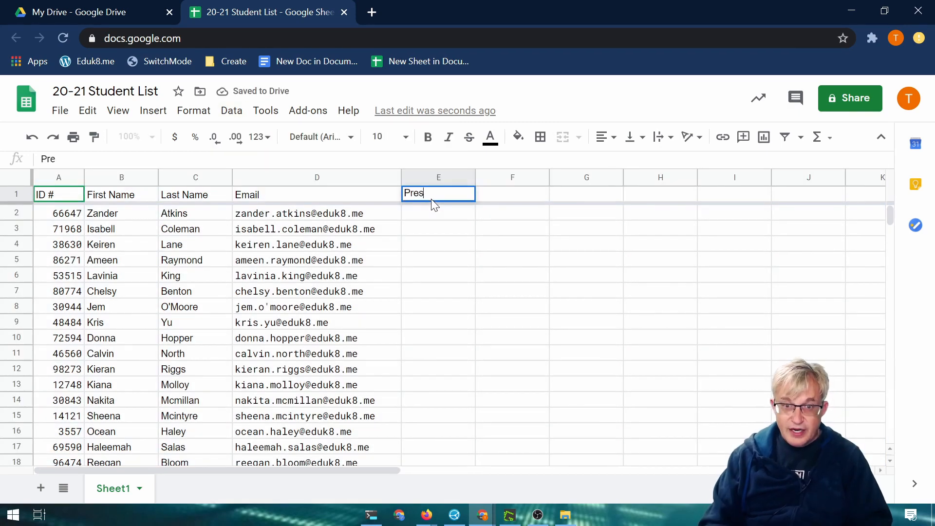
type("entation date")
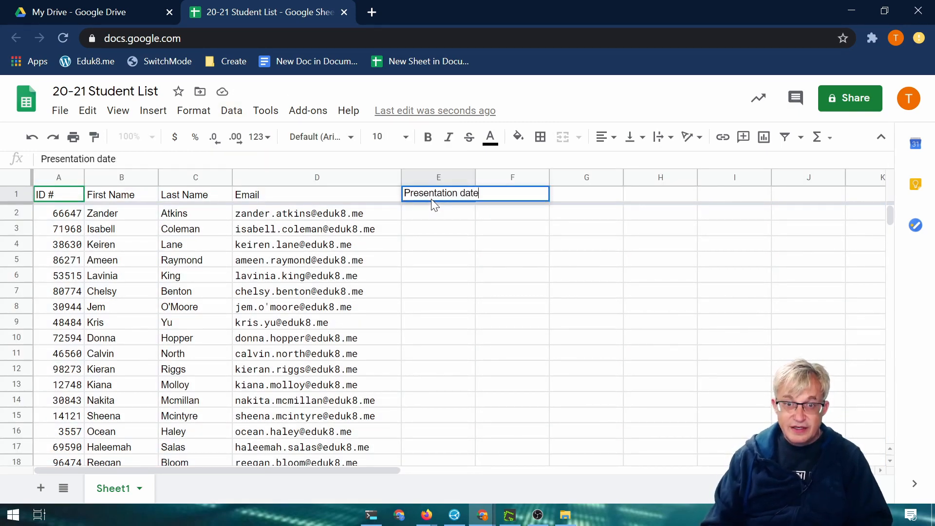
key("Return")
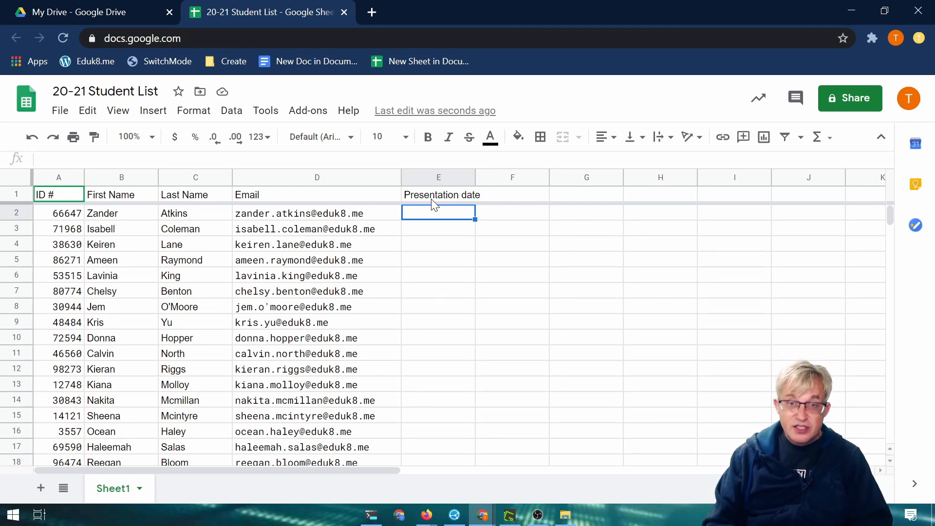
Step: Enter the presentation date 10/13 for the students in rows 2 and 3
type("10/")
key("BackSpace")
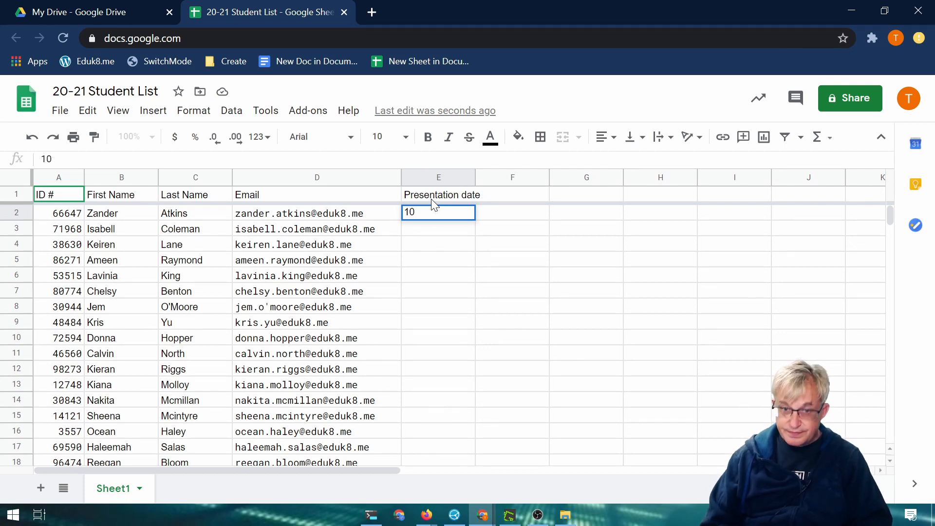
type("/13")
key("Return")
type("10/13")
key("Return")
Step: Set the presentation date of the student in row 4 to 10/13
type("10/13\\")
key("Return")
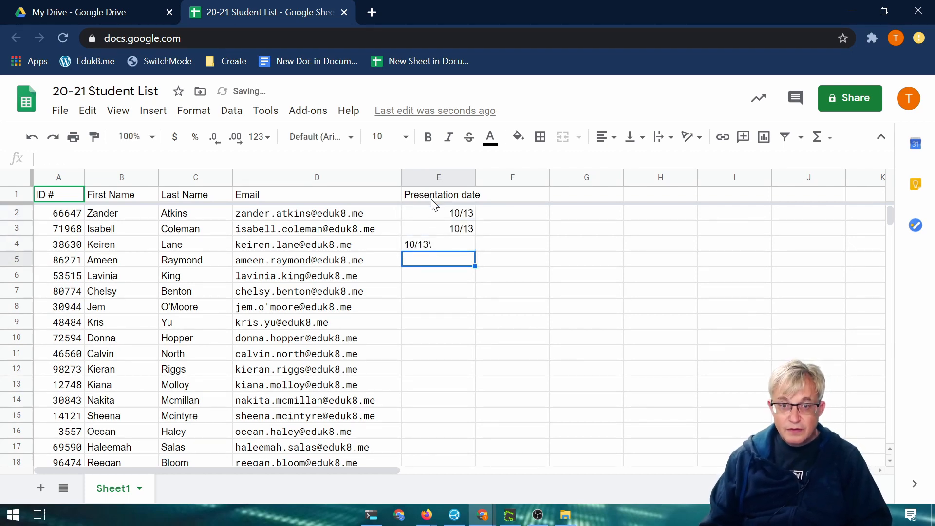
key("Down")
key("Right")
key("Right")
key("Up")
key("Up")
key("Left")
key("Left")
type("10/13")
key("Return")
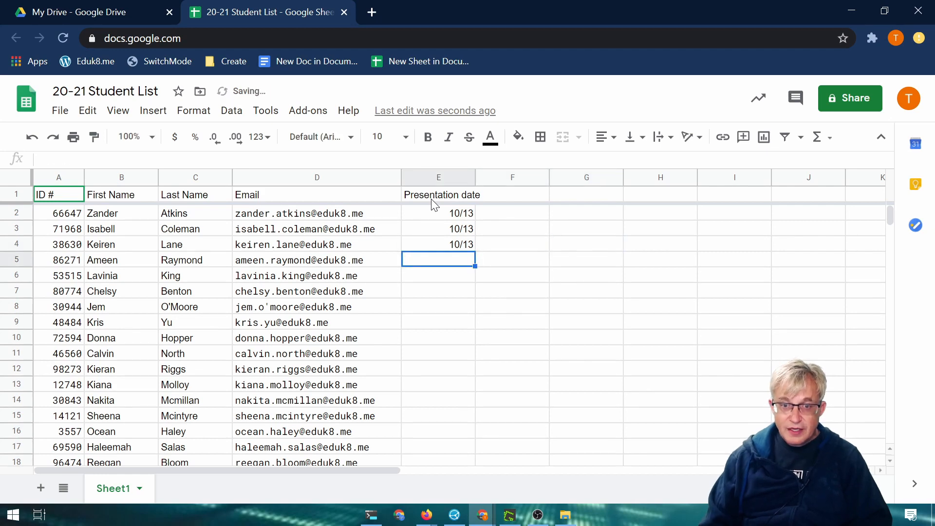
Step: Enter the presentation date 10/14 for the students in rows 5 to 7
type("10/14")
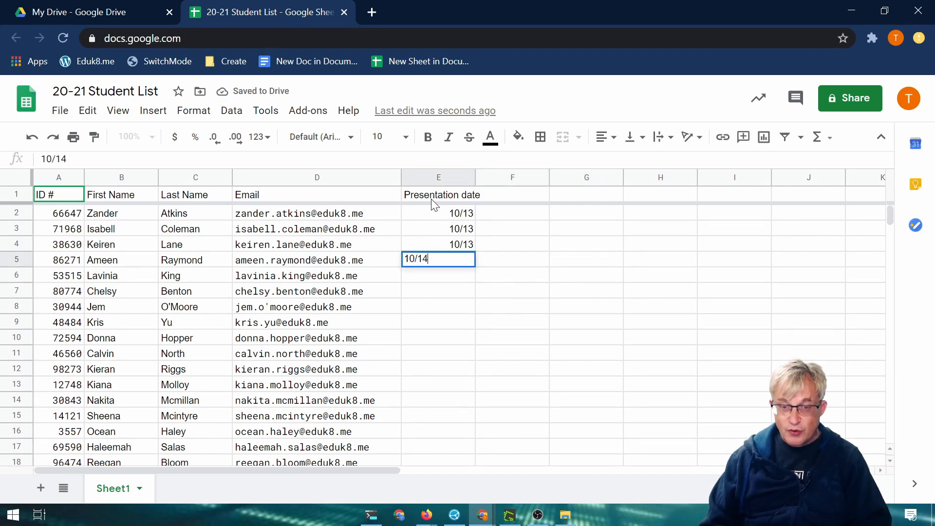
key("Return")
type("10/14")
key("Return")
type("10/14")
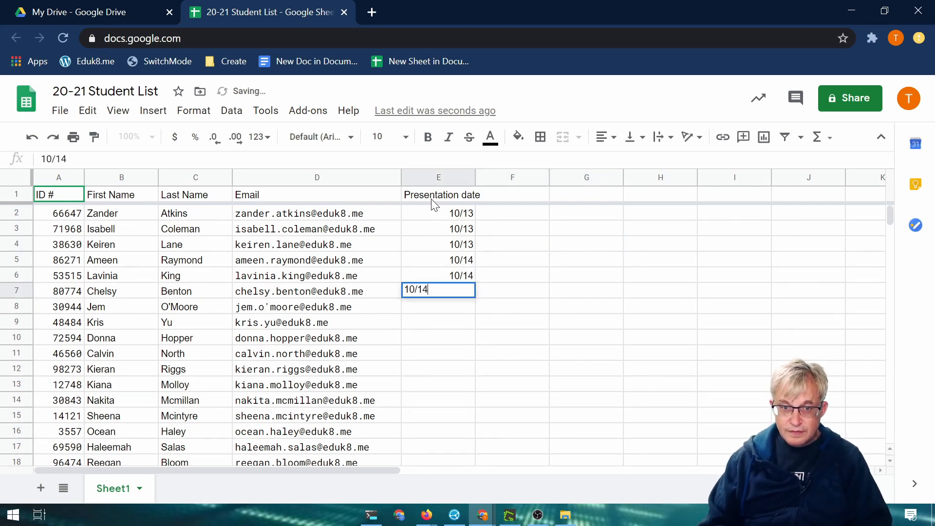
key("Return")
Step: Enter the presentation date 10/15 for the students in rows 8 to 10
type("10/15")
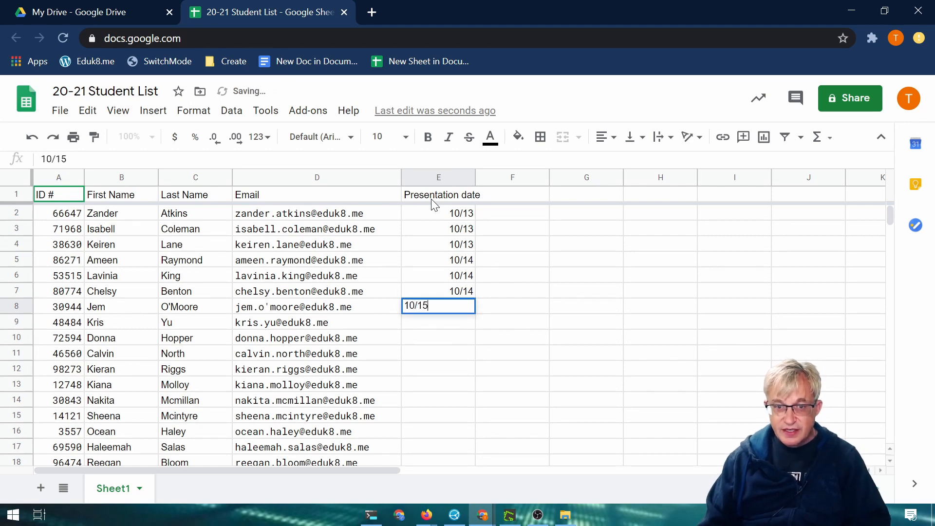
key("Return")
type("10/15")
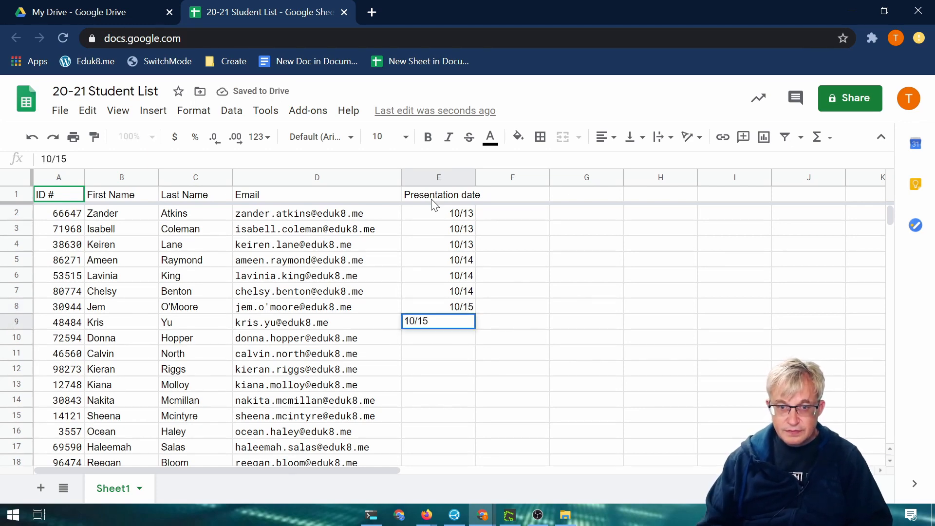
key("Return")
type("10/15")
key("Return")
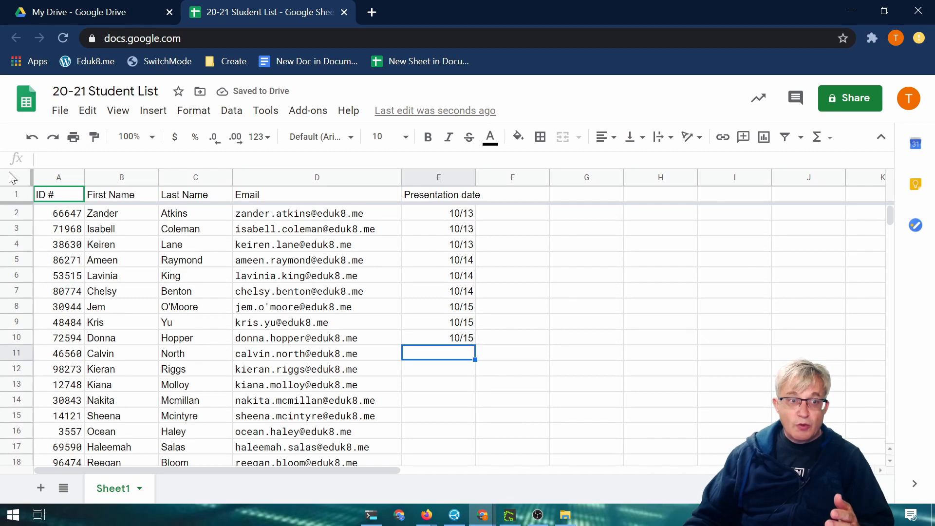
Step: Sort the entire sheet, treated as having a header row, by Last Name and then by First Name, both A → Z
left_click(9, 180)
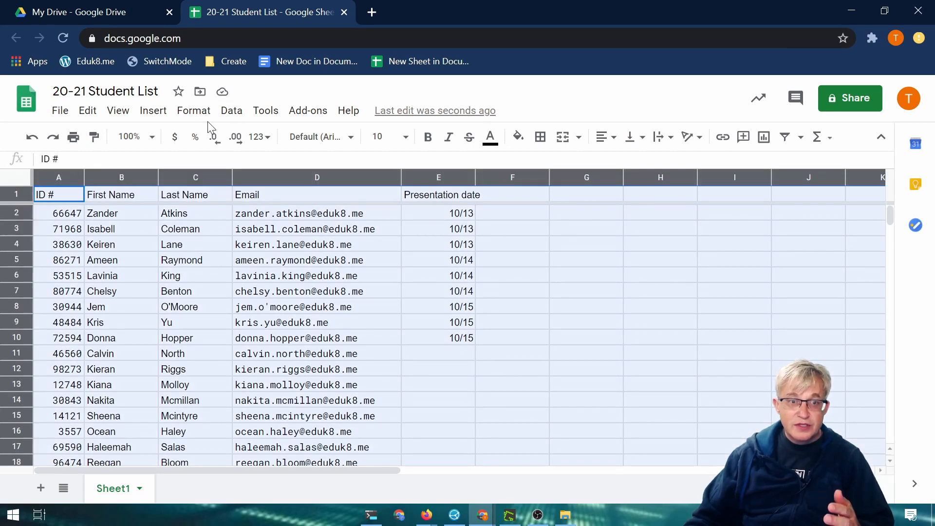
left_click(232, 111)
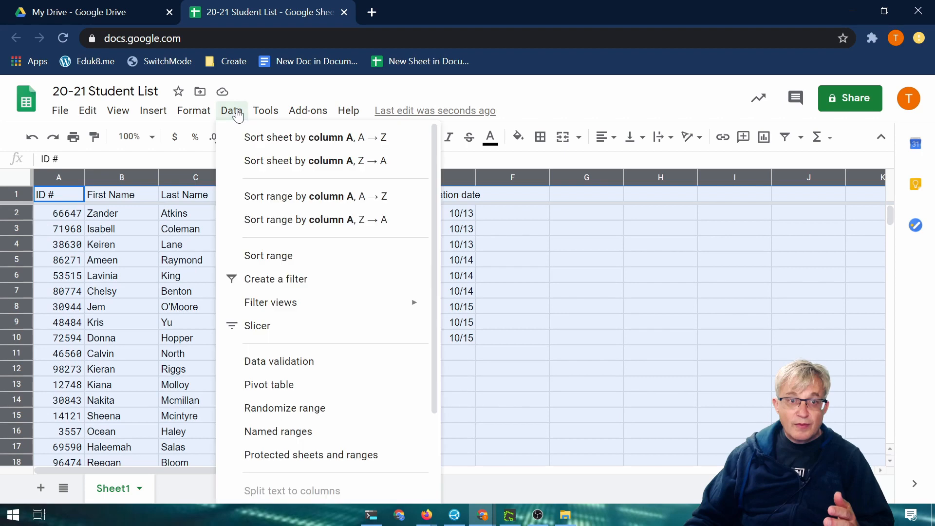
left_click(272, 256)
left_click(306, 236)
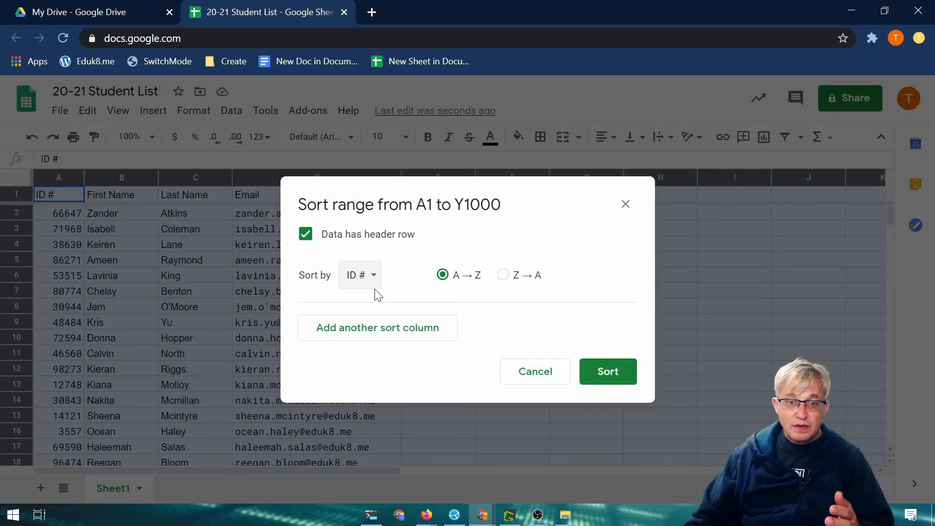
left_click(371, 275)
left_click(390, 319)
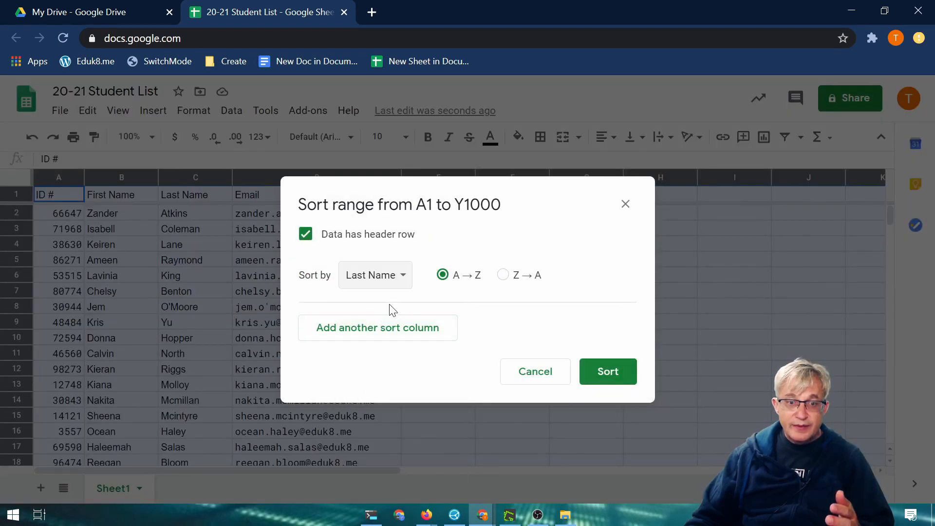
left_click(383, 328)
left_click(371, 331)
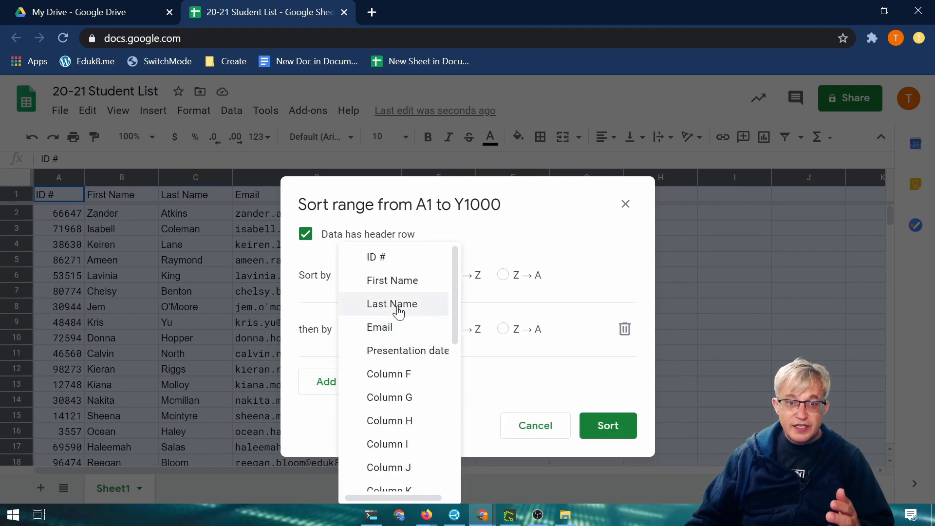
left_click(394, 283)
left_click(606, 427)
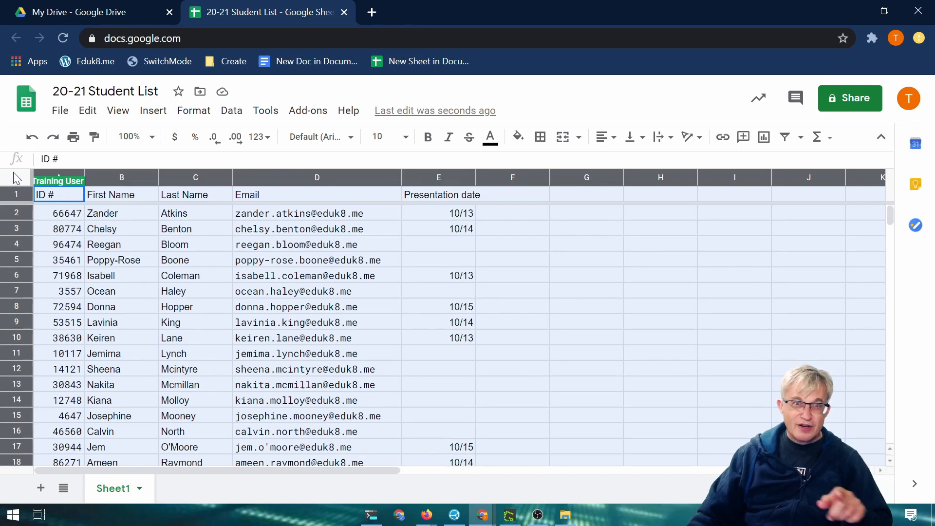
Step: Randomize the order of the students across the whole selected sheet
left_click(193, 112)
mouse_move(240, 122)
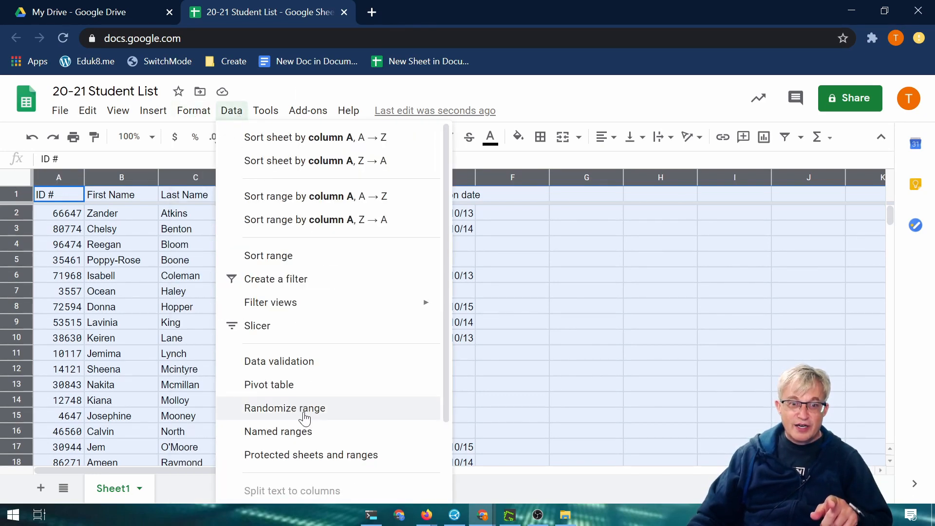
left_click(306, 409)
Step: Re-sort the randomized student list alphabetically by Last Name and then First Name, keeping row 1 as the header row
left_click(232, 111)
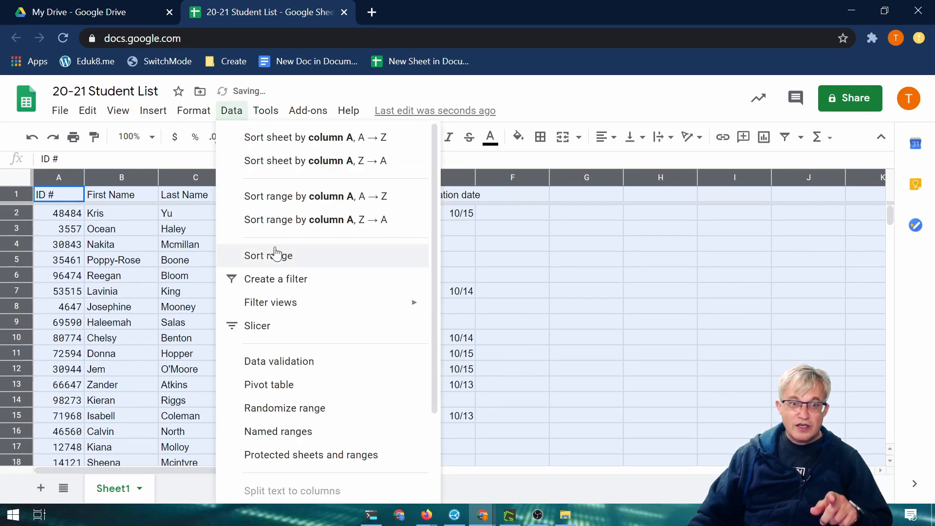
left_click(273, 258)
left_click(305, 234)
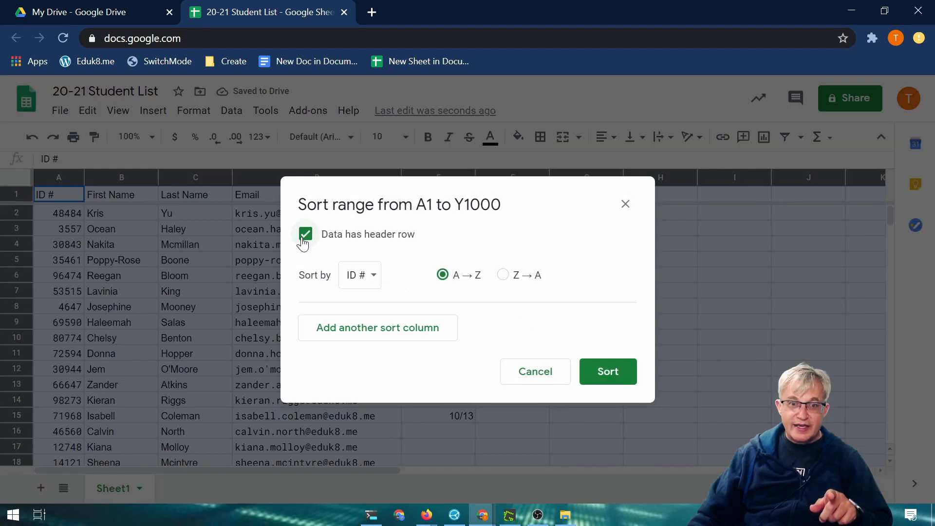
left_click(373, 274)
left_click(393, 318)
left_click(395, 328)
left_click(389, 322)
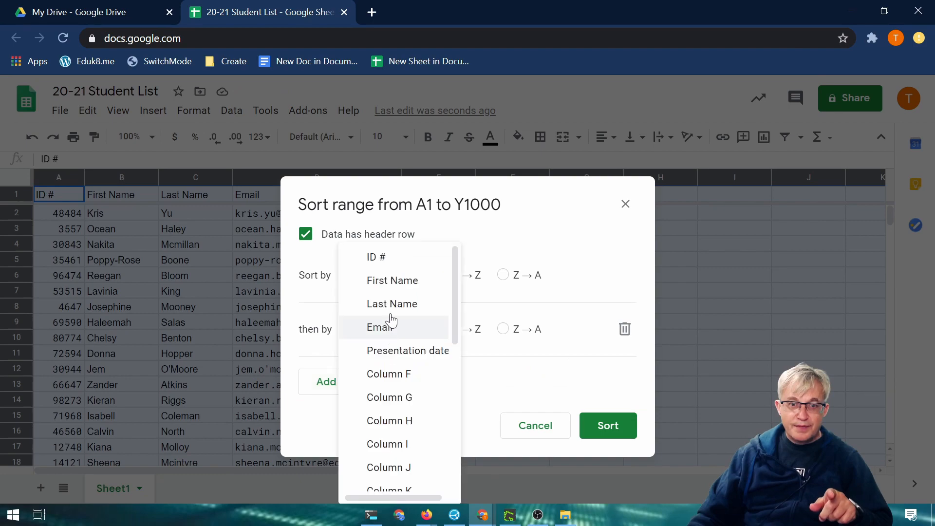
left_click(390, 280)
left_click(609, 422)
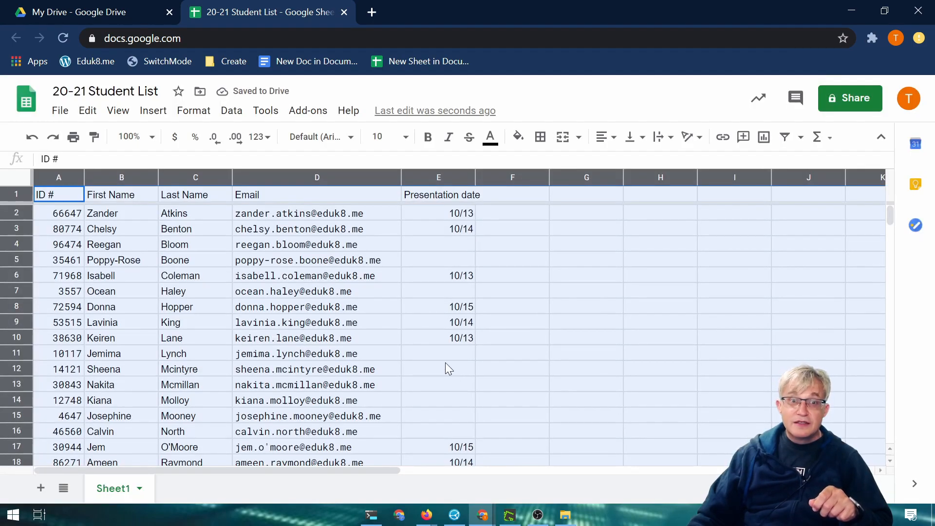